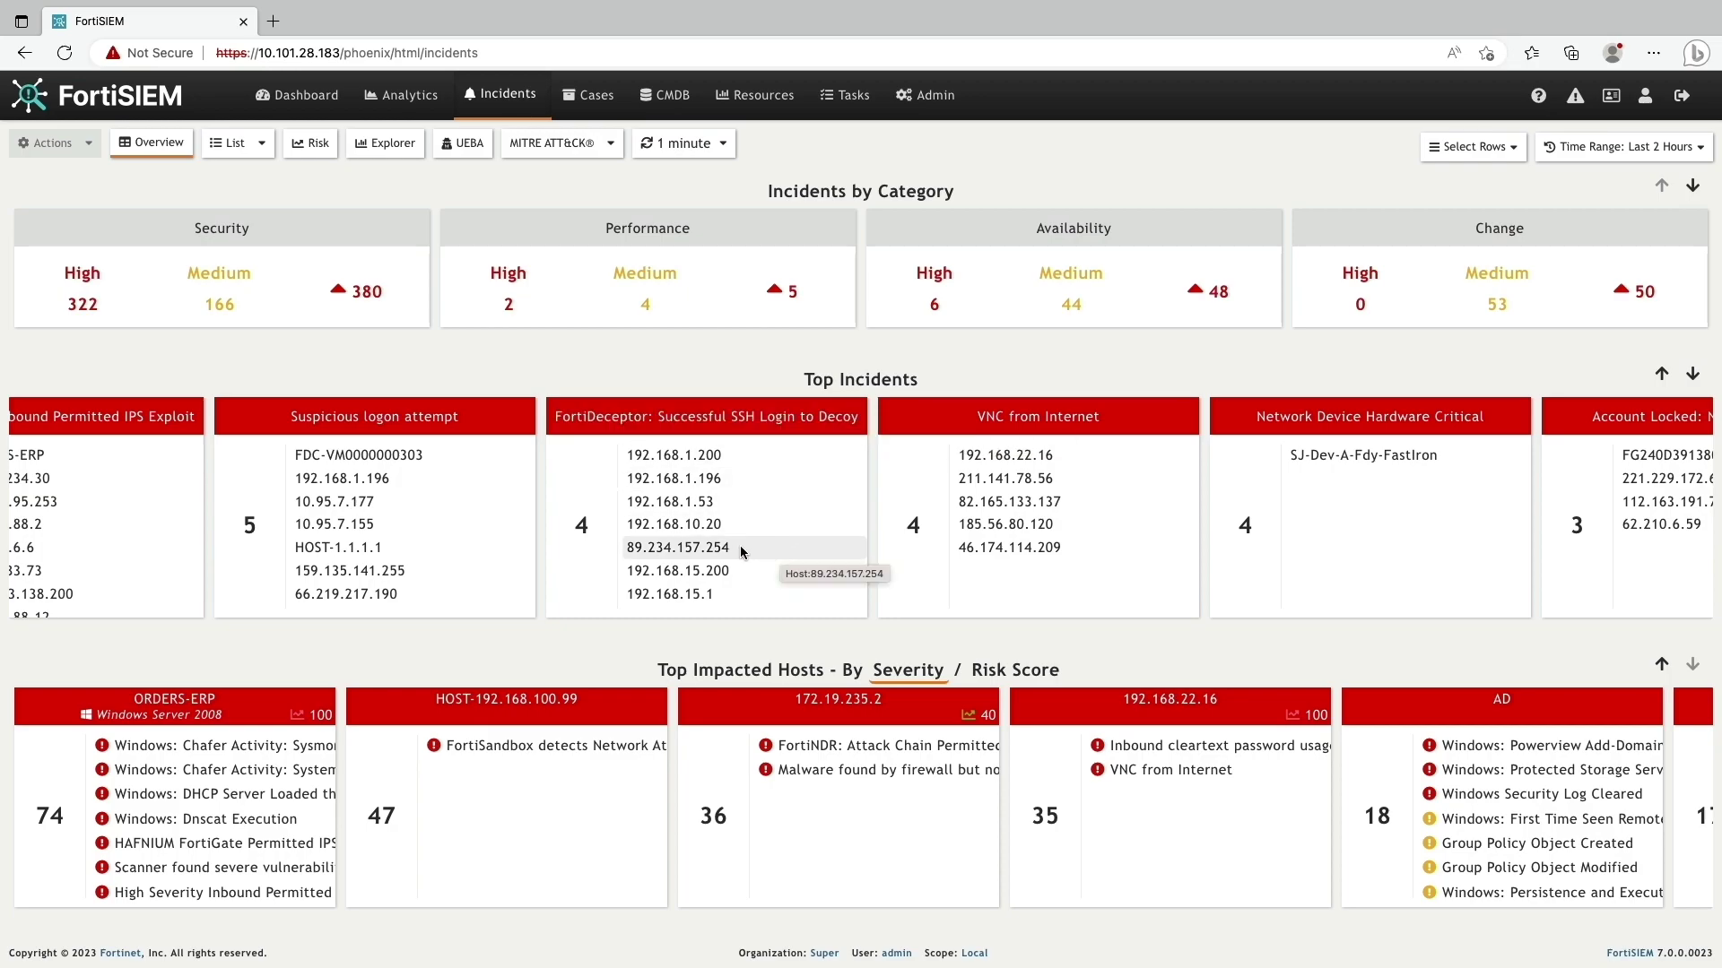
Show the FortiDeceptor Successful SSH Login to Decoy incident for host 89.234.157.254
left_click(742, 550)
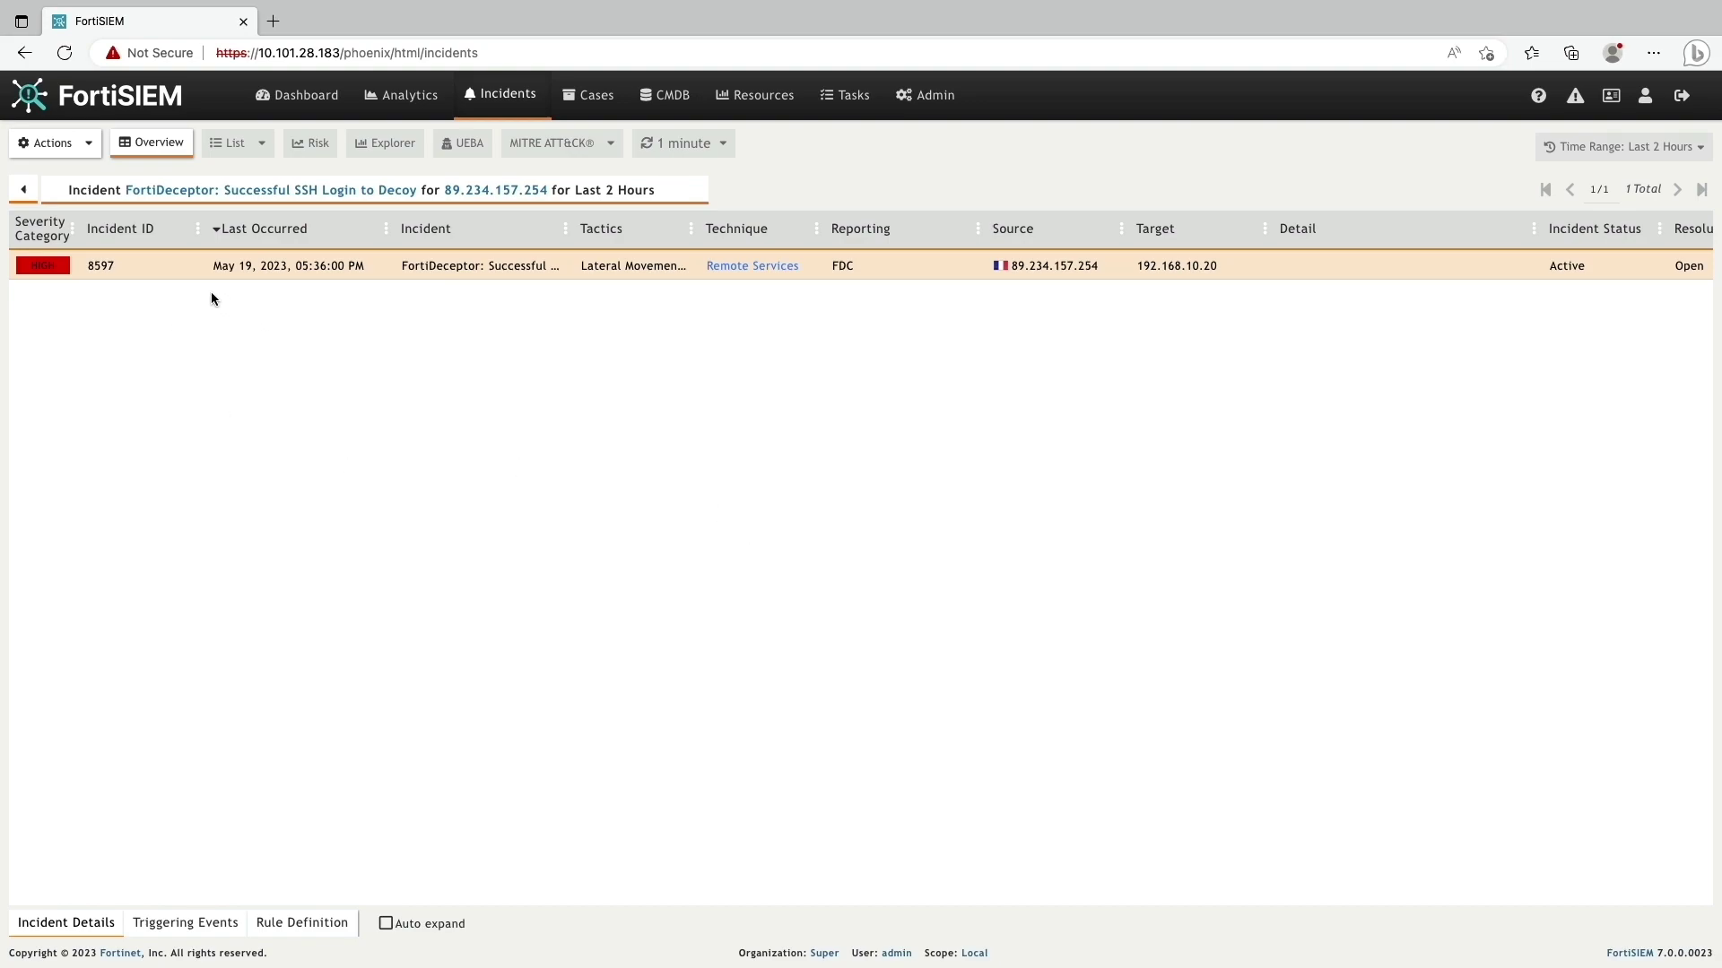
List the triggering events of the 89.234.157.254 incident and open one event's full details
mouse_move(1015, 273)
left_click(199, 924)
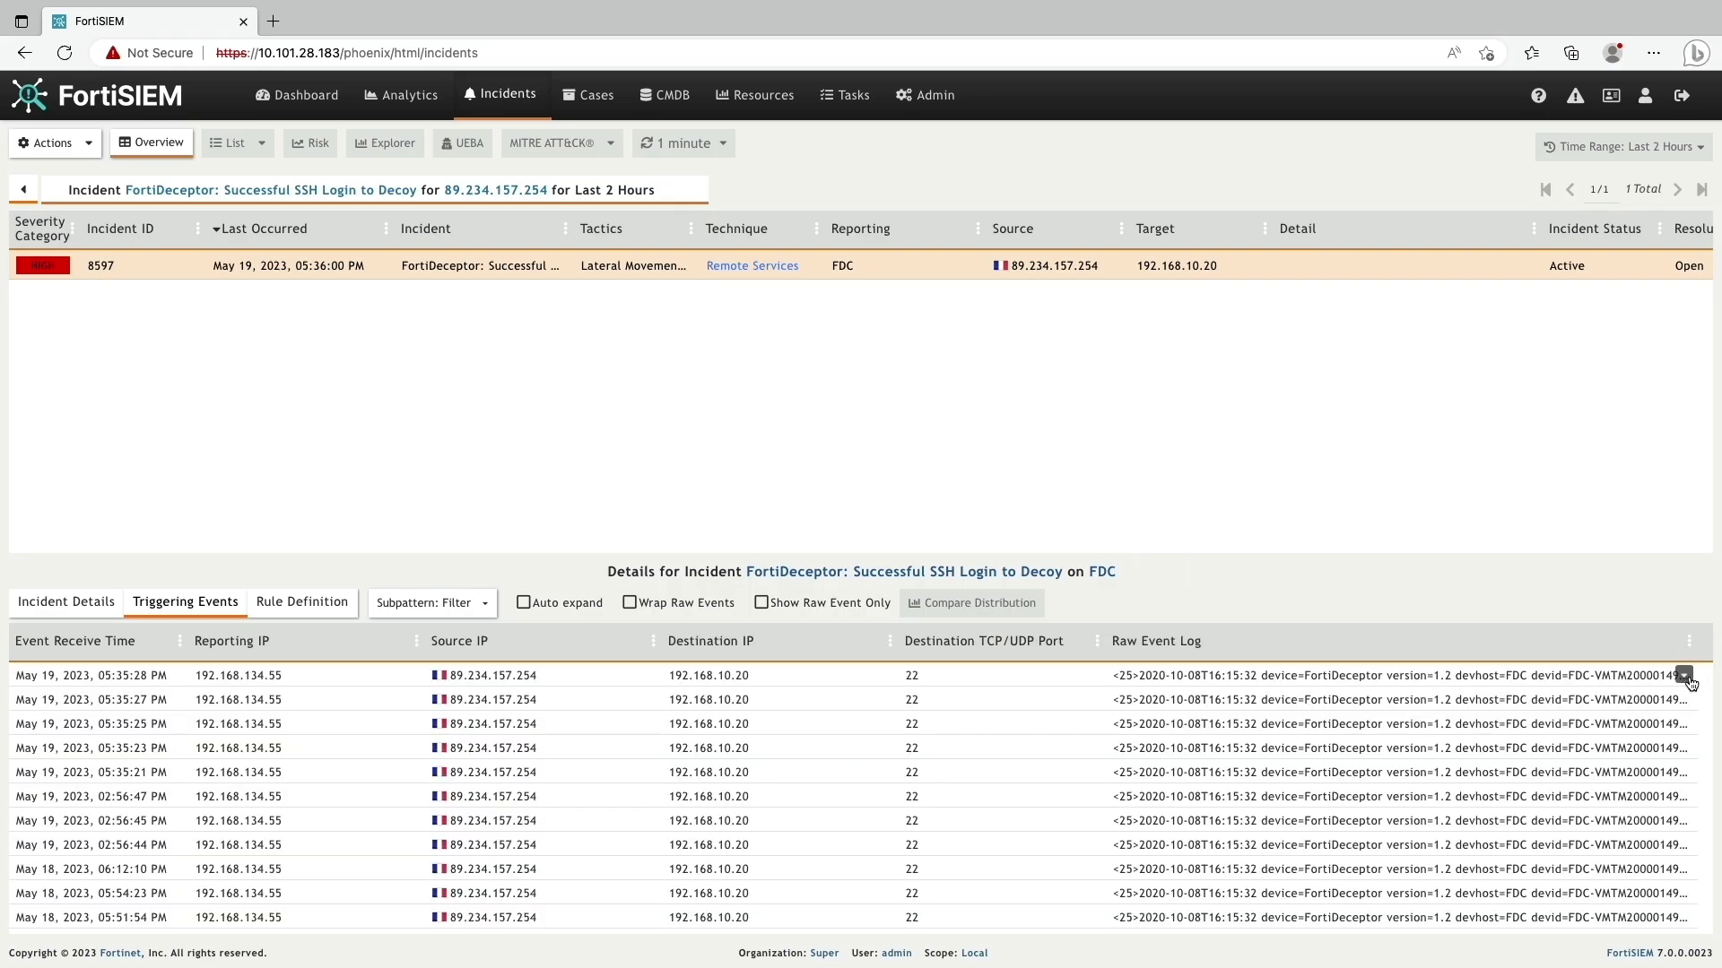
mouse_move(1685, 701)
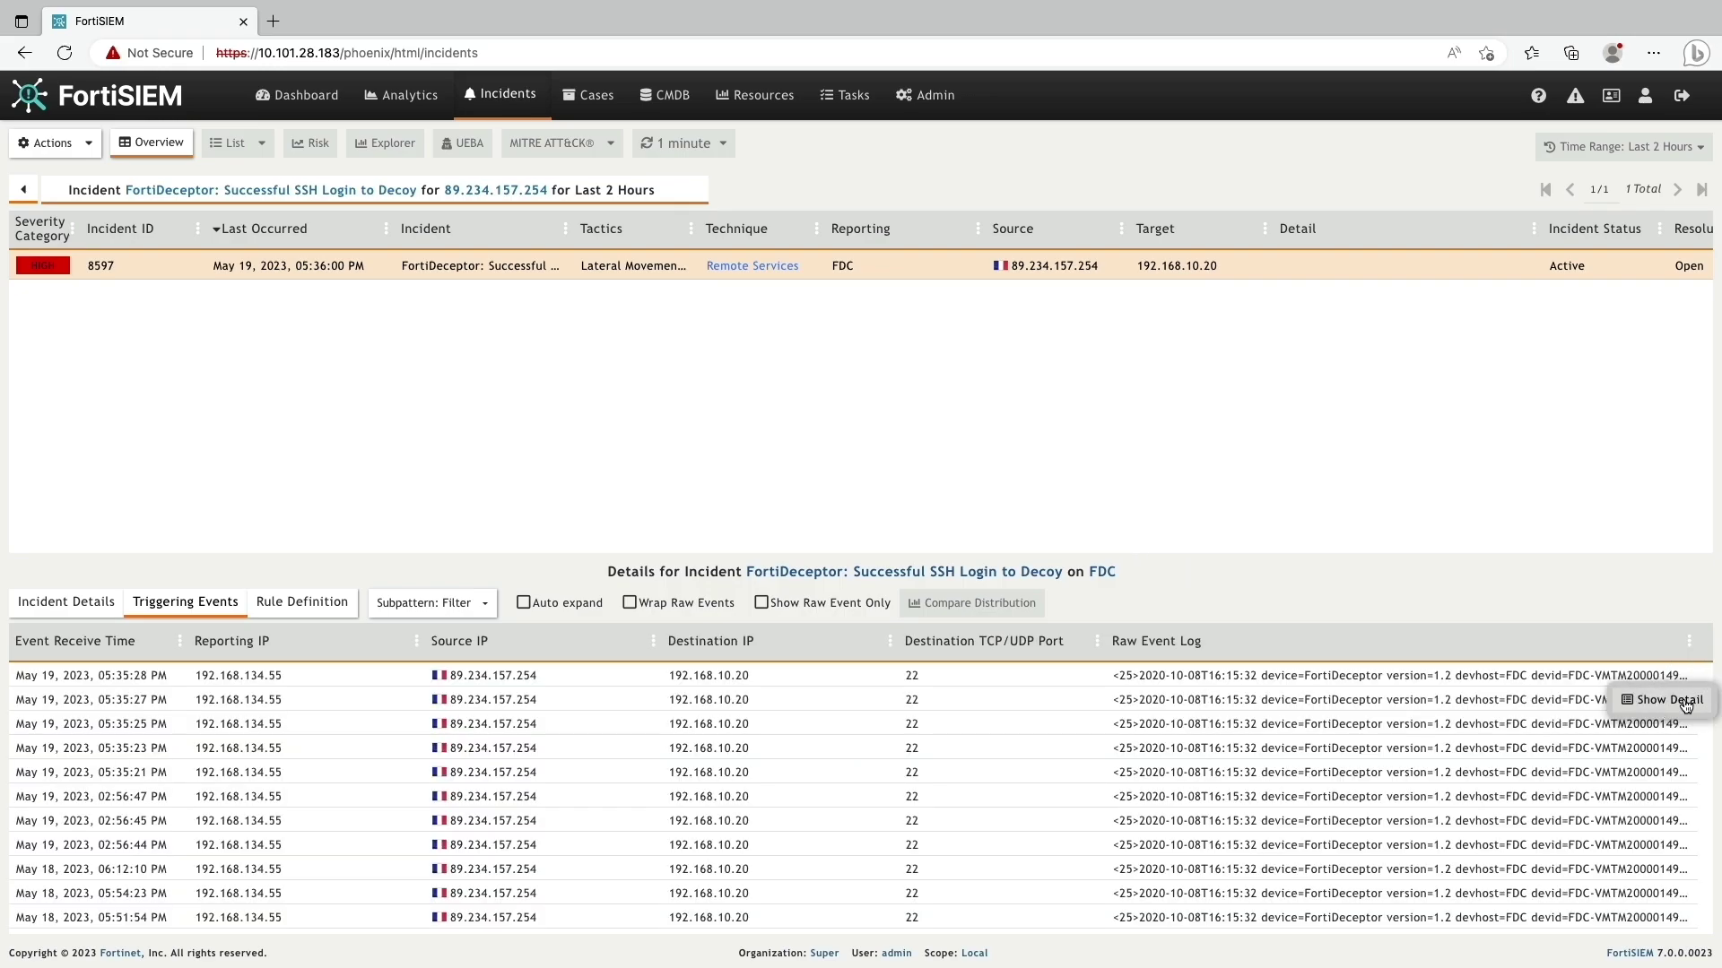
left_click(1685, 705)
Confirm AttackerIP 89.234.157.254 in the raw message and scroll through the parsed event attributes
scroll(823, 288, "down", 2)
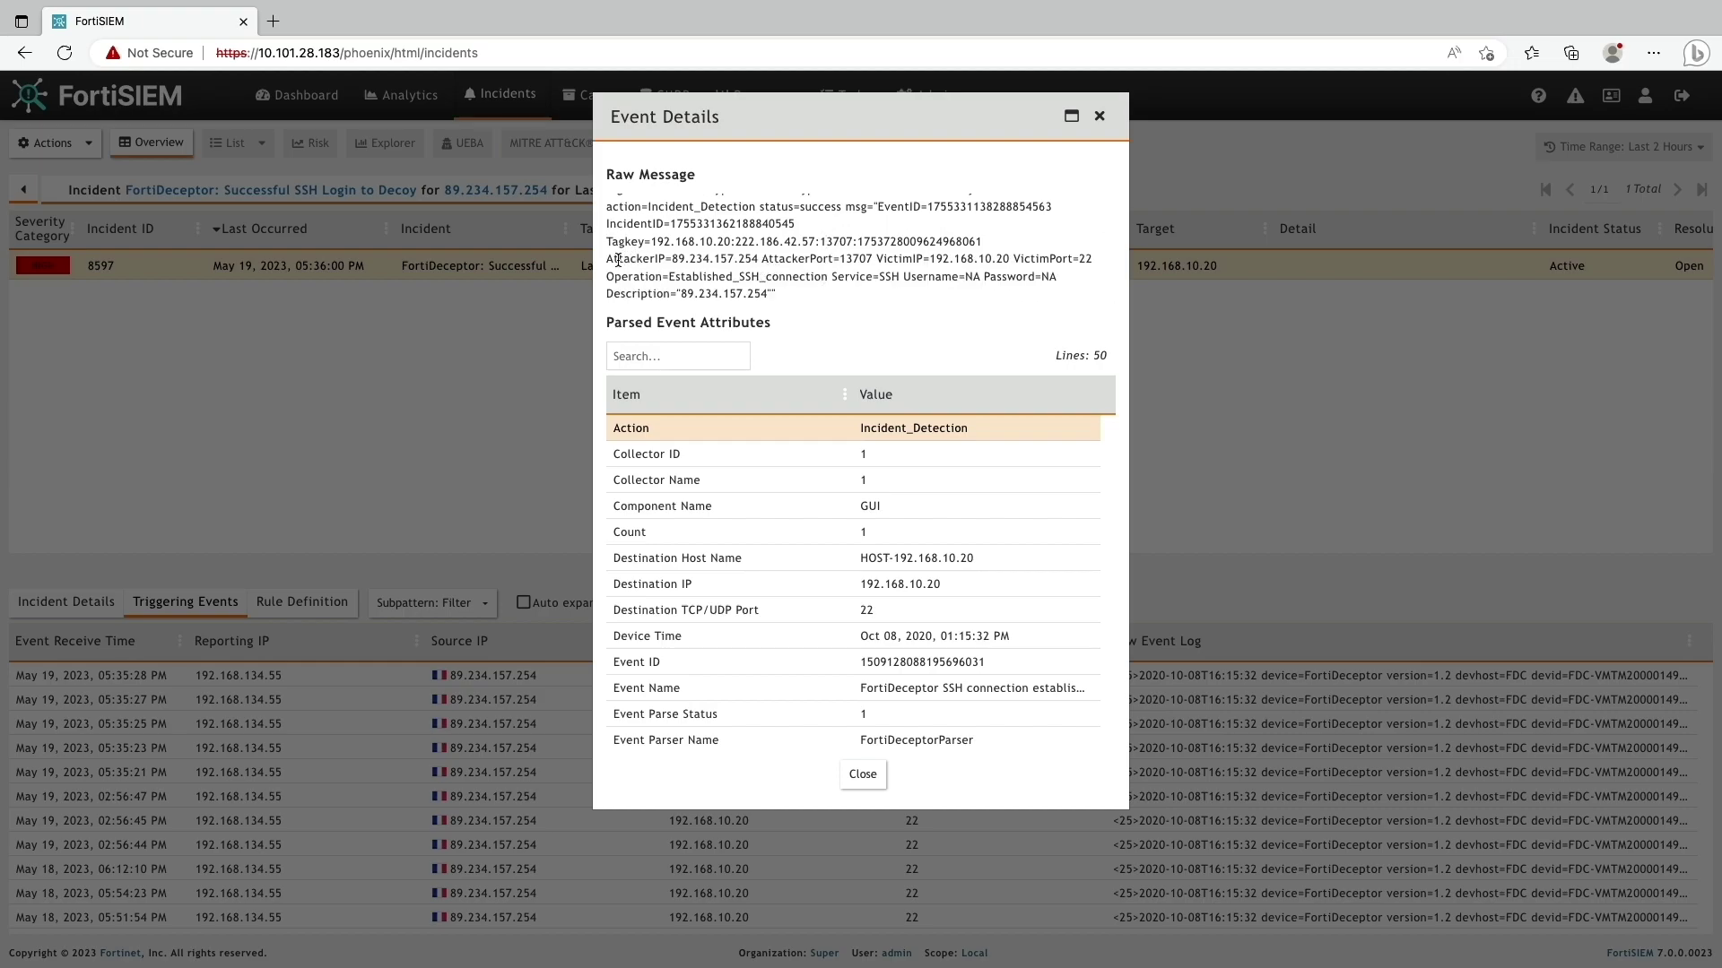
left_click_drag(608, 261, 758, 260)
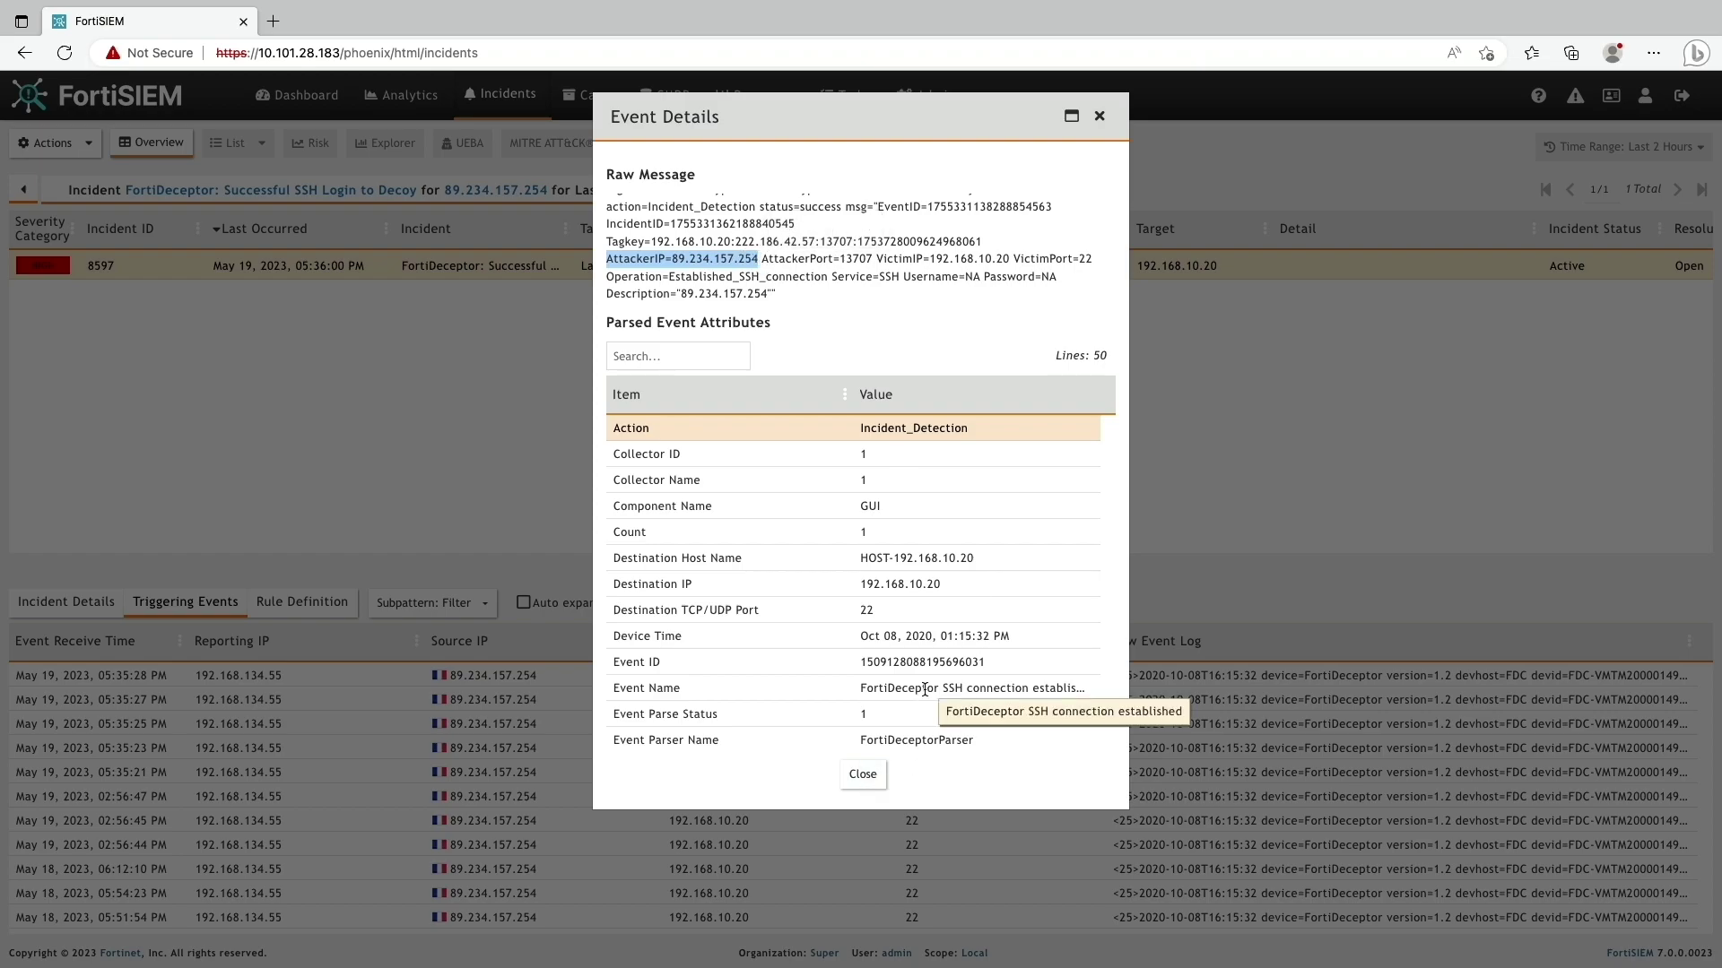
scroll(928, 692, "down", 3)
scroll(926, 693, "down", 3)
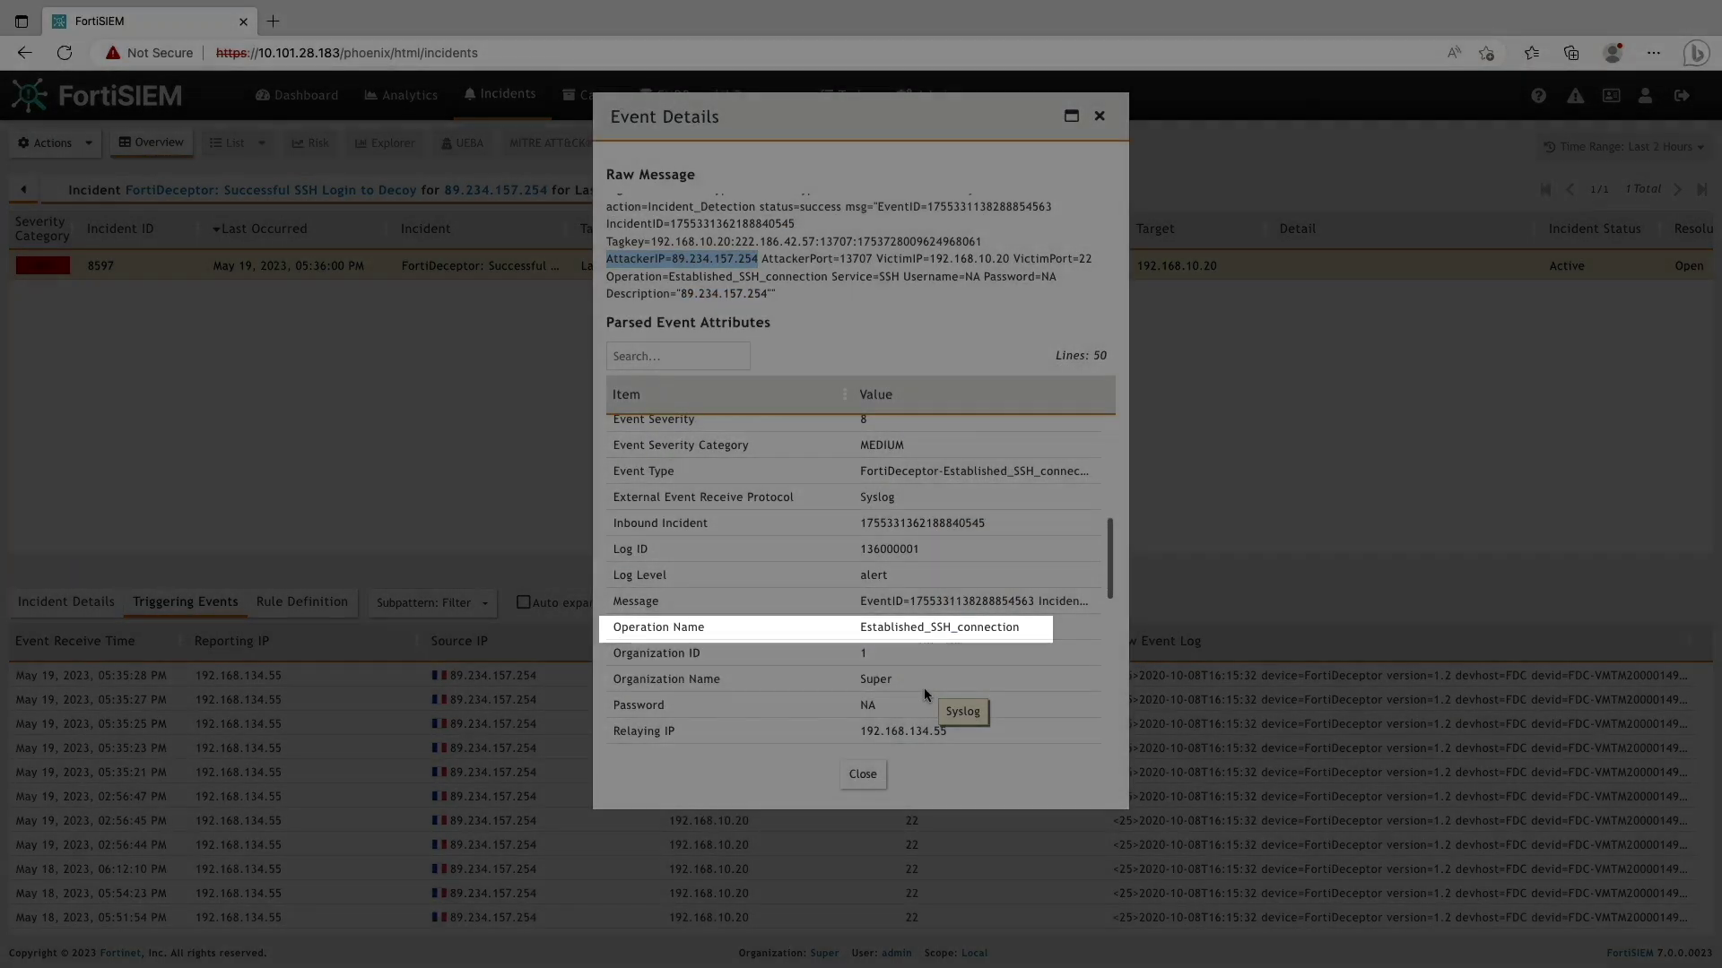
scroll(924, 687, "down", 2)
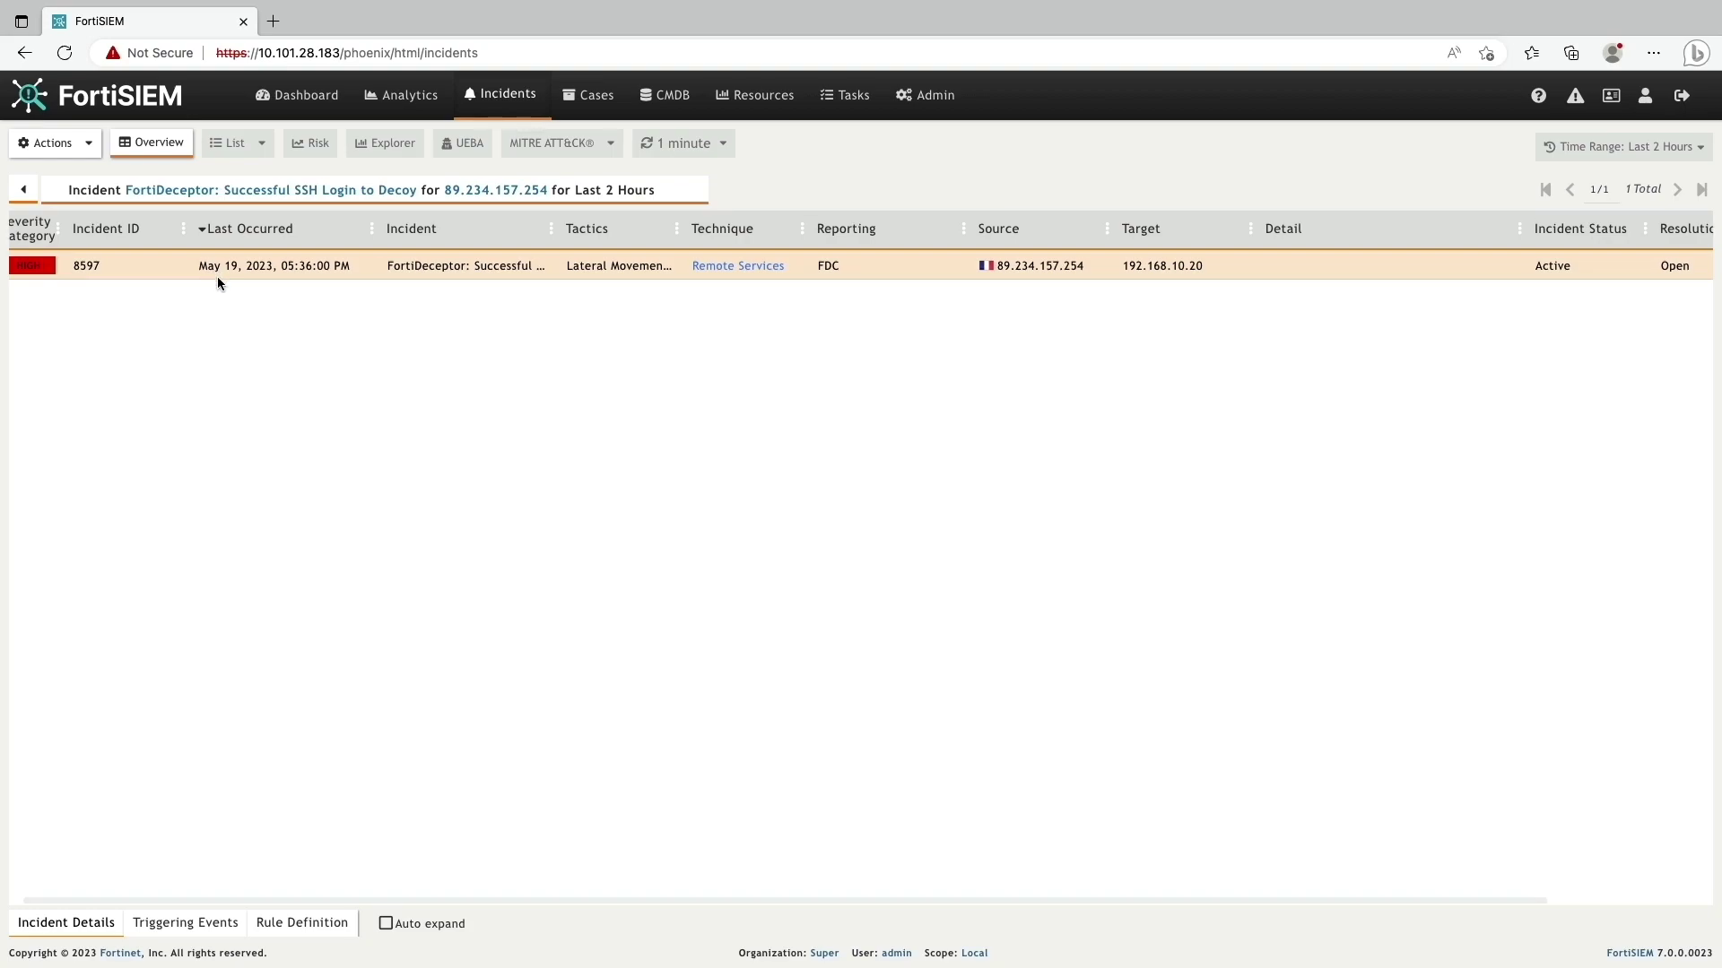
Execute the FortiSOAR playbook fortisiem-get-ip-reputation against incident 8597
left_click(92, 152)
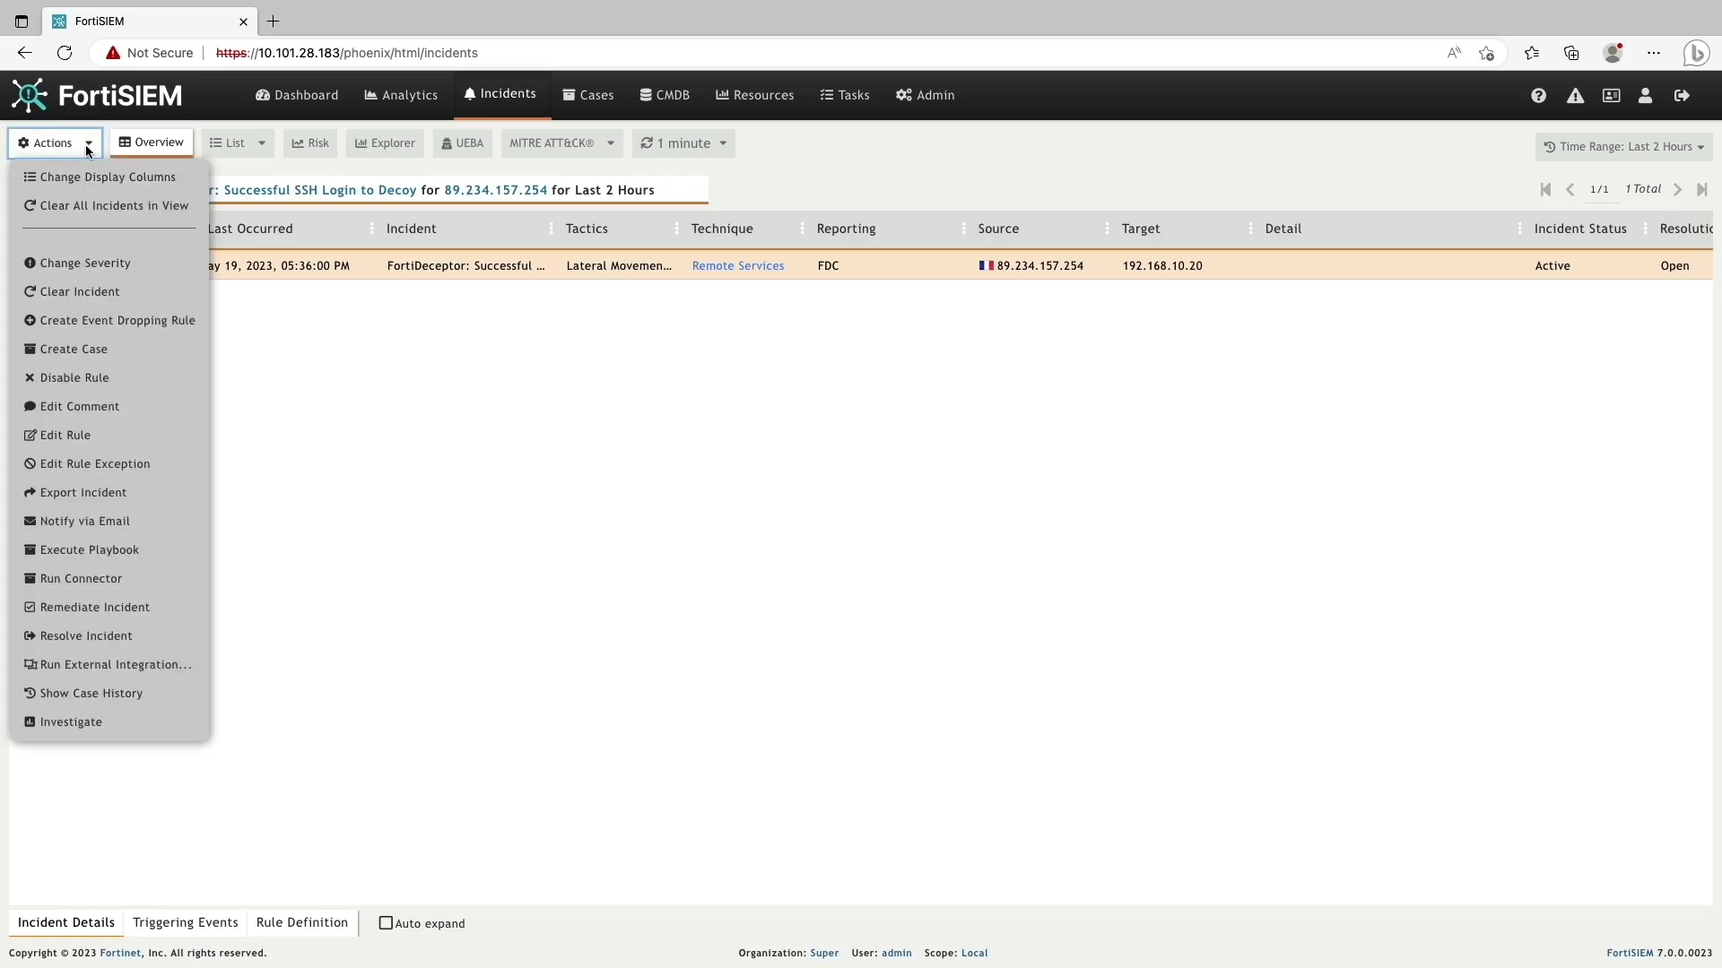
left_click(97, 556)
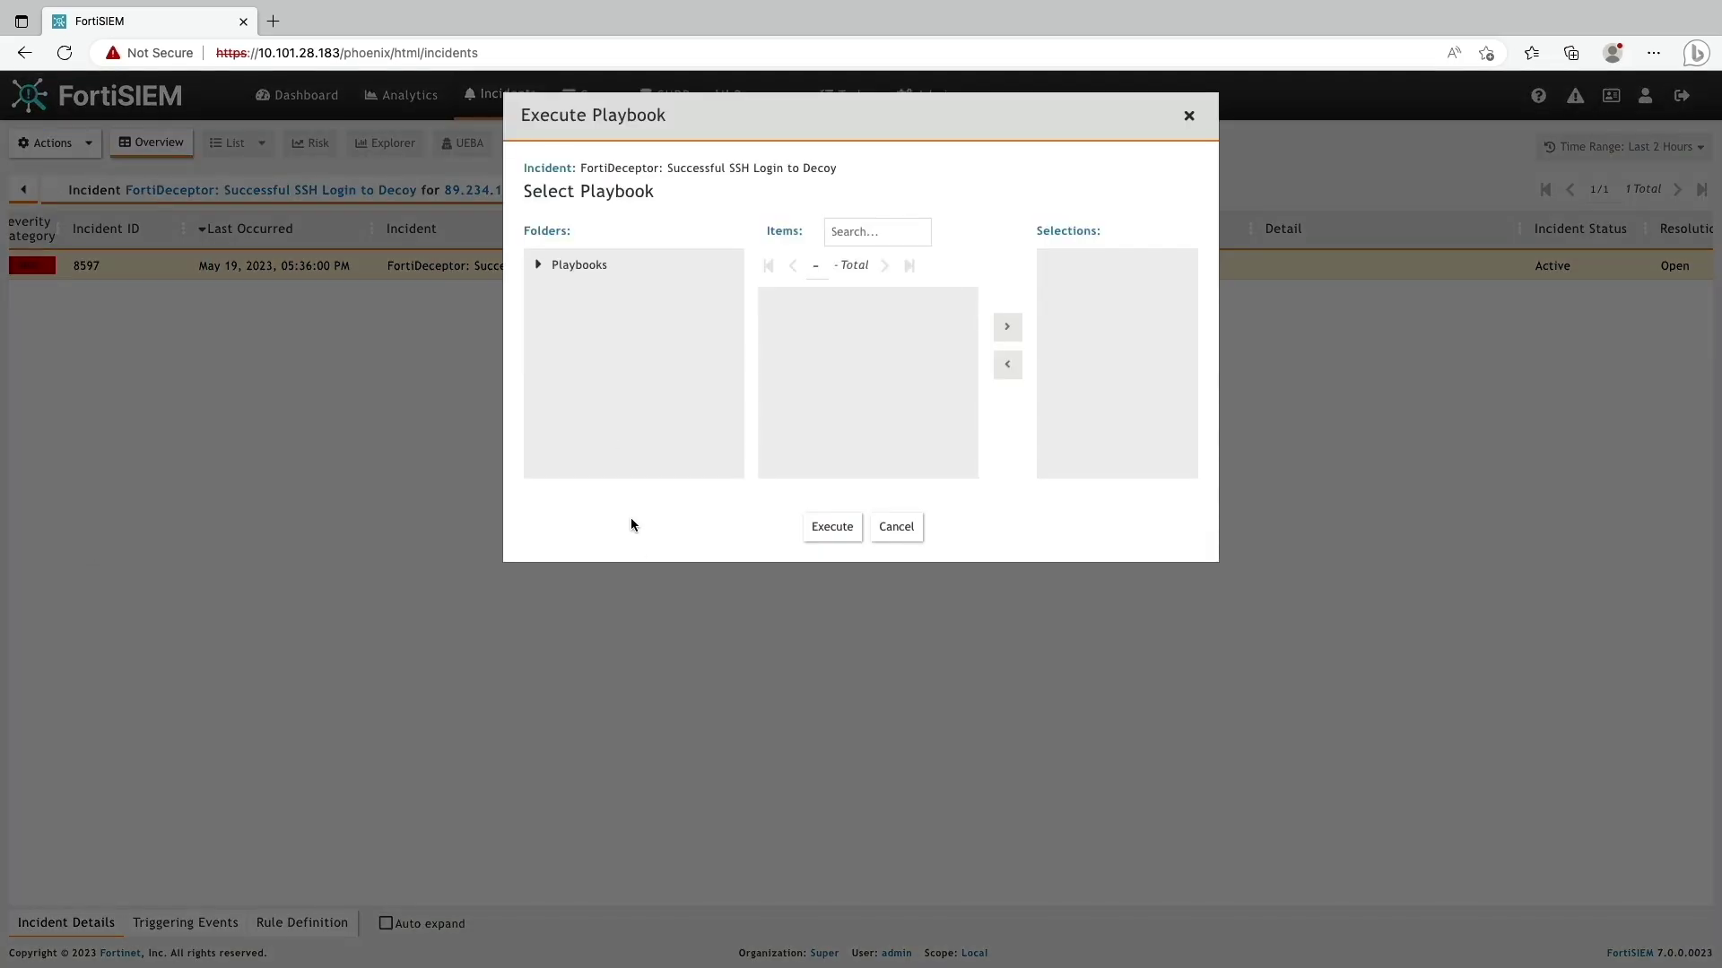
left_click(539, 267)
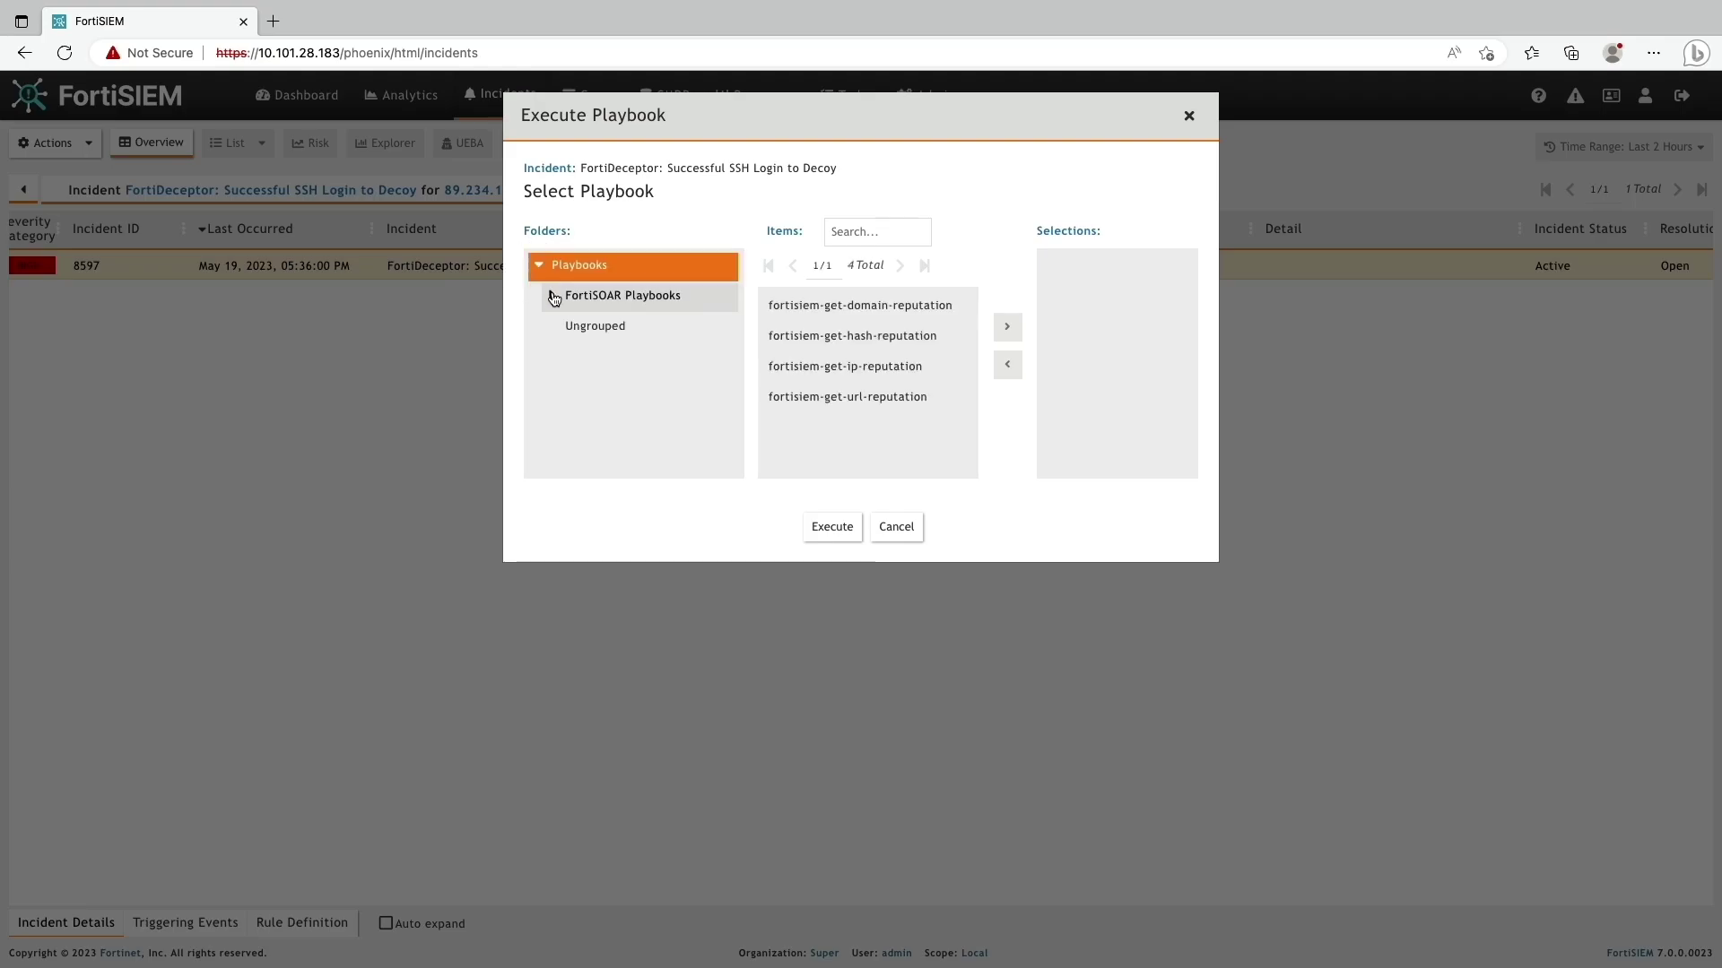
left_click(553, 297)
left_click(557, 298)
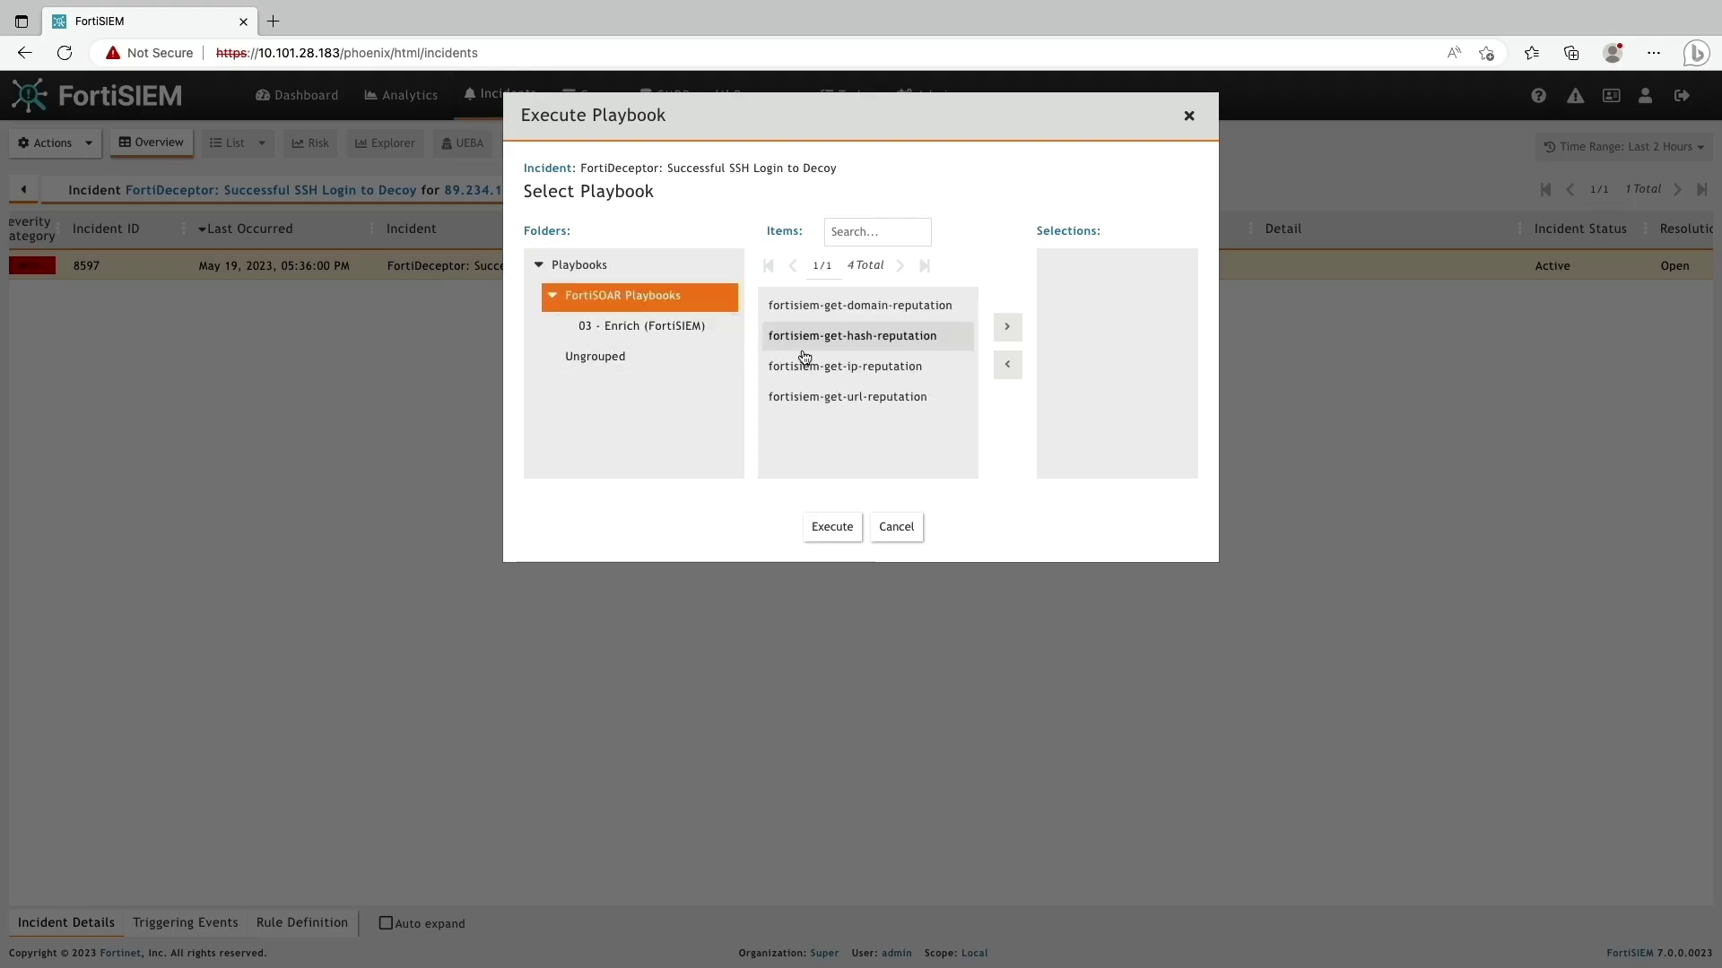
left_click(855, 370)
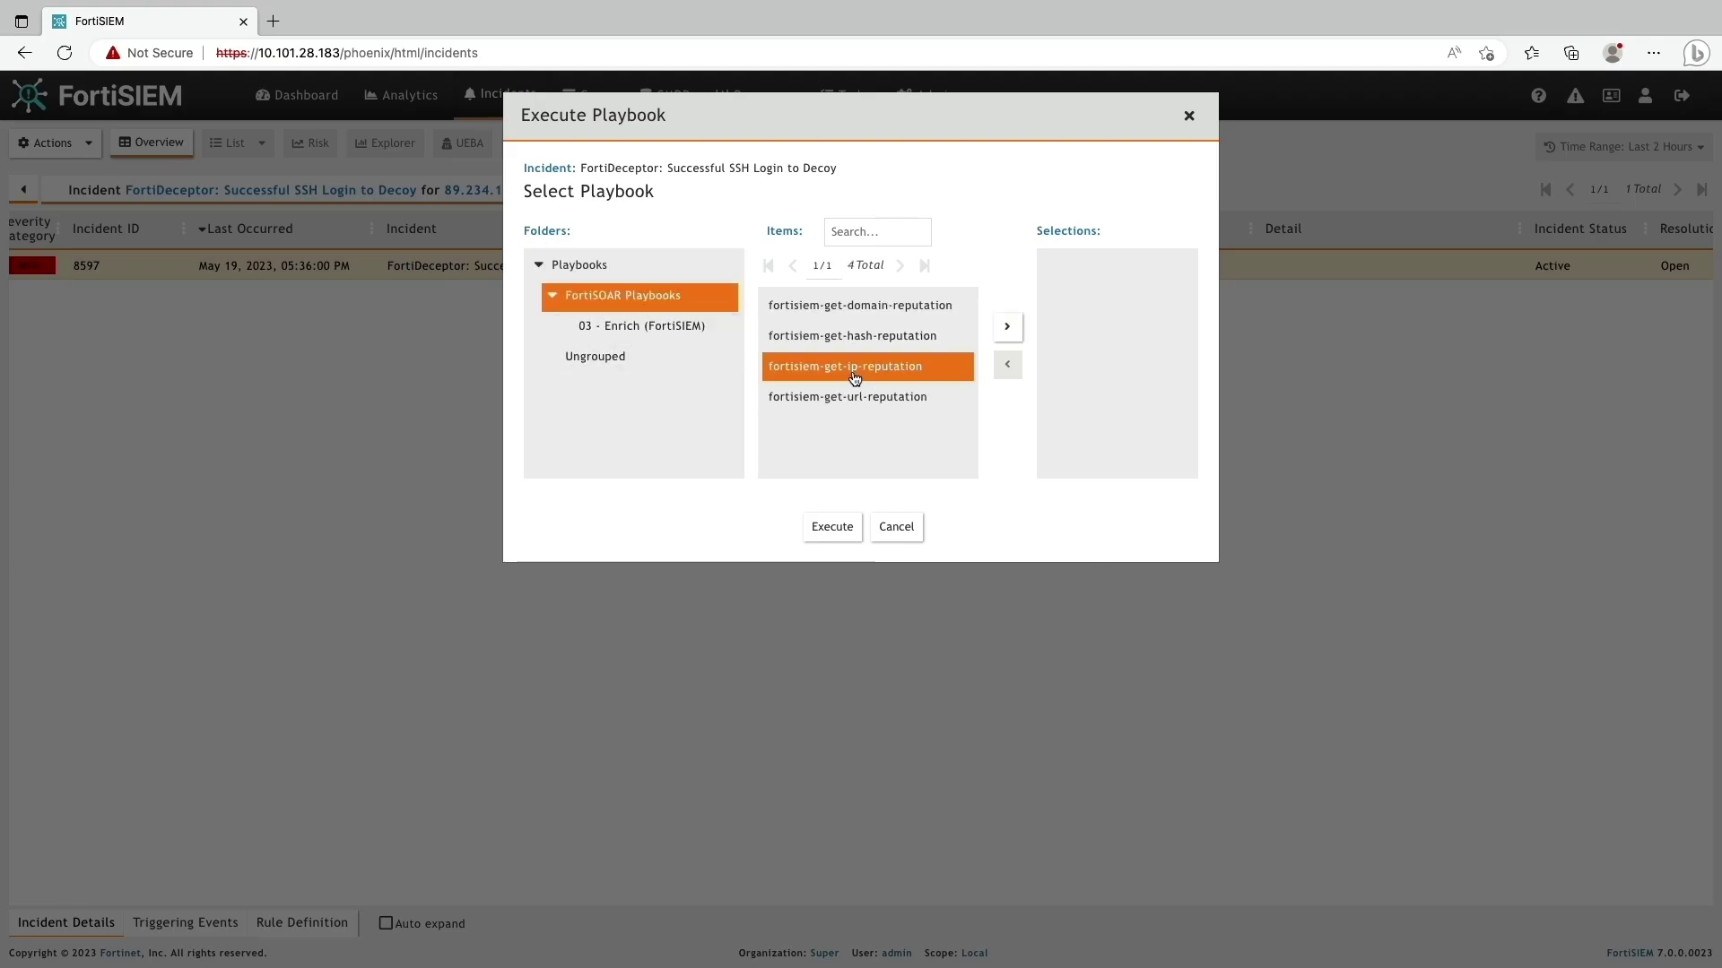
left_click(1012, 334)
left_click(835, 529)
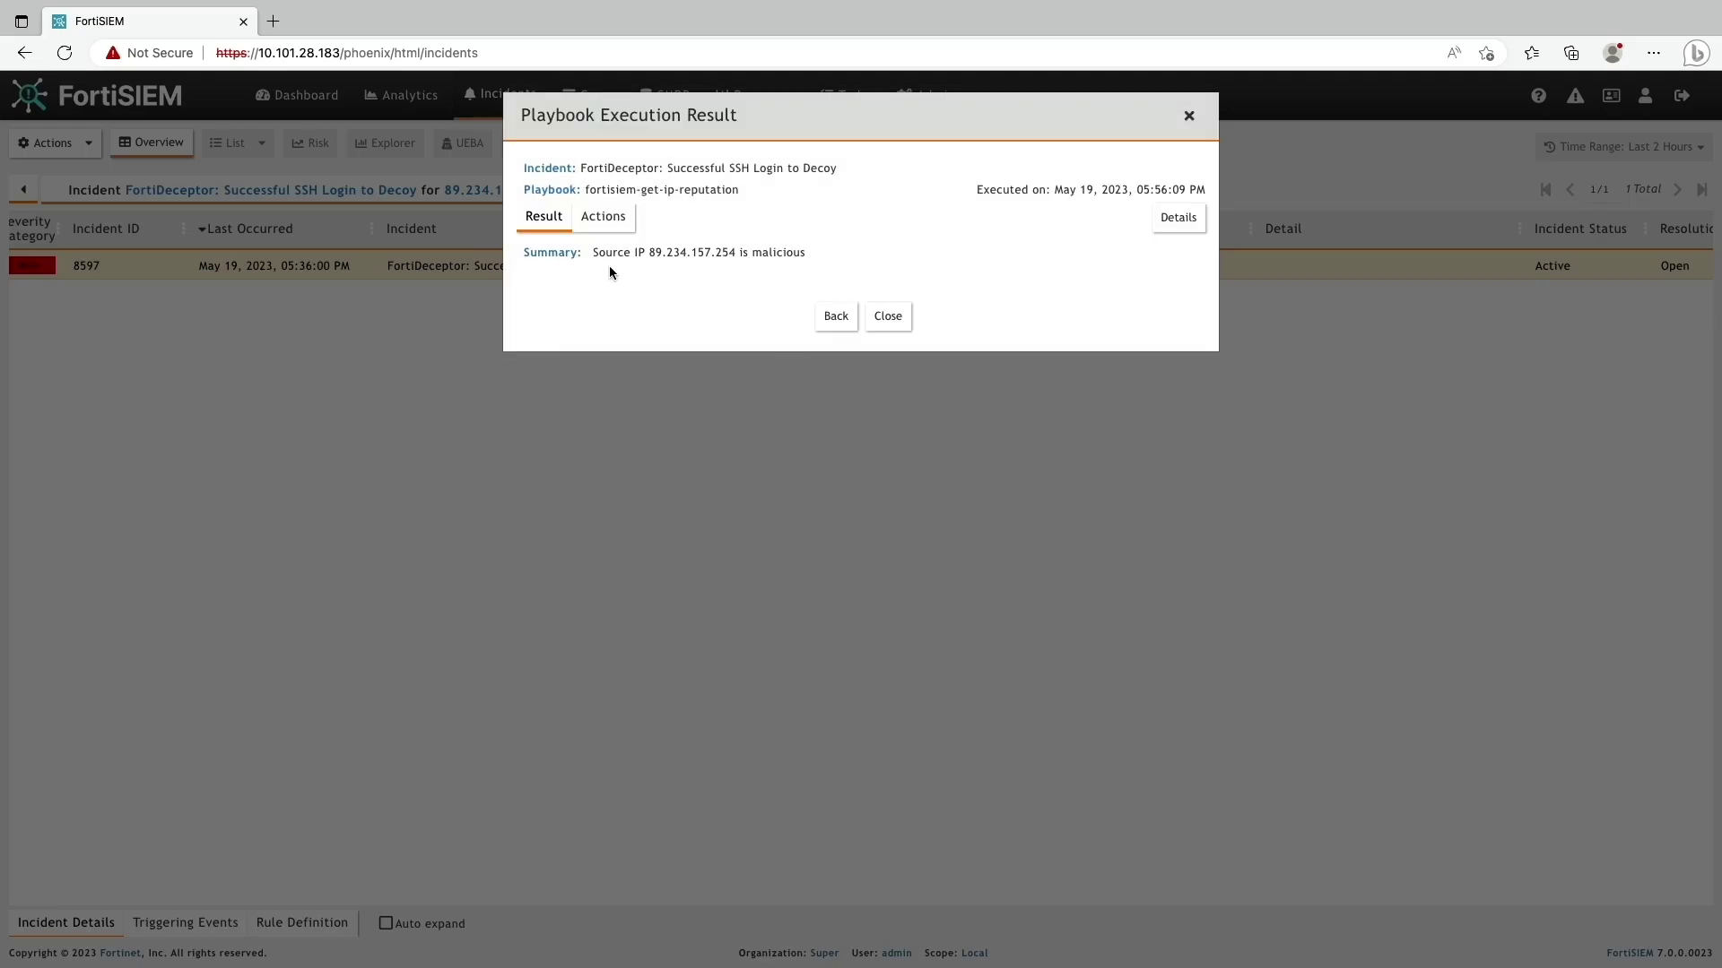
Expand the playbook's Summary and VirusTotal details output, noting 13 malicious scanner votes
left_click_drag(594, 254, 811, 260)
left_click(1176, 222)
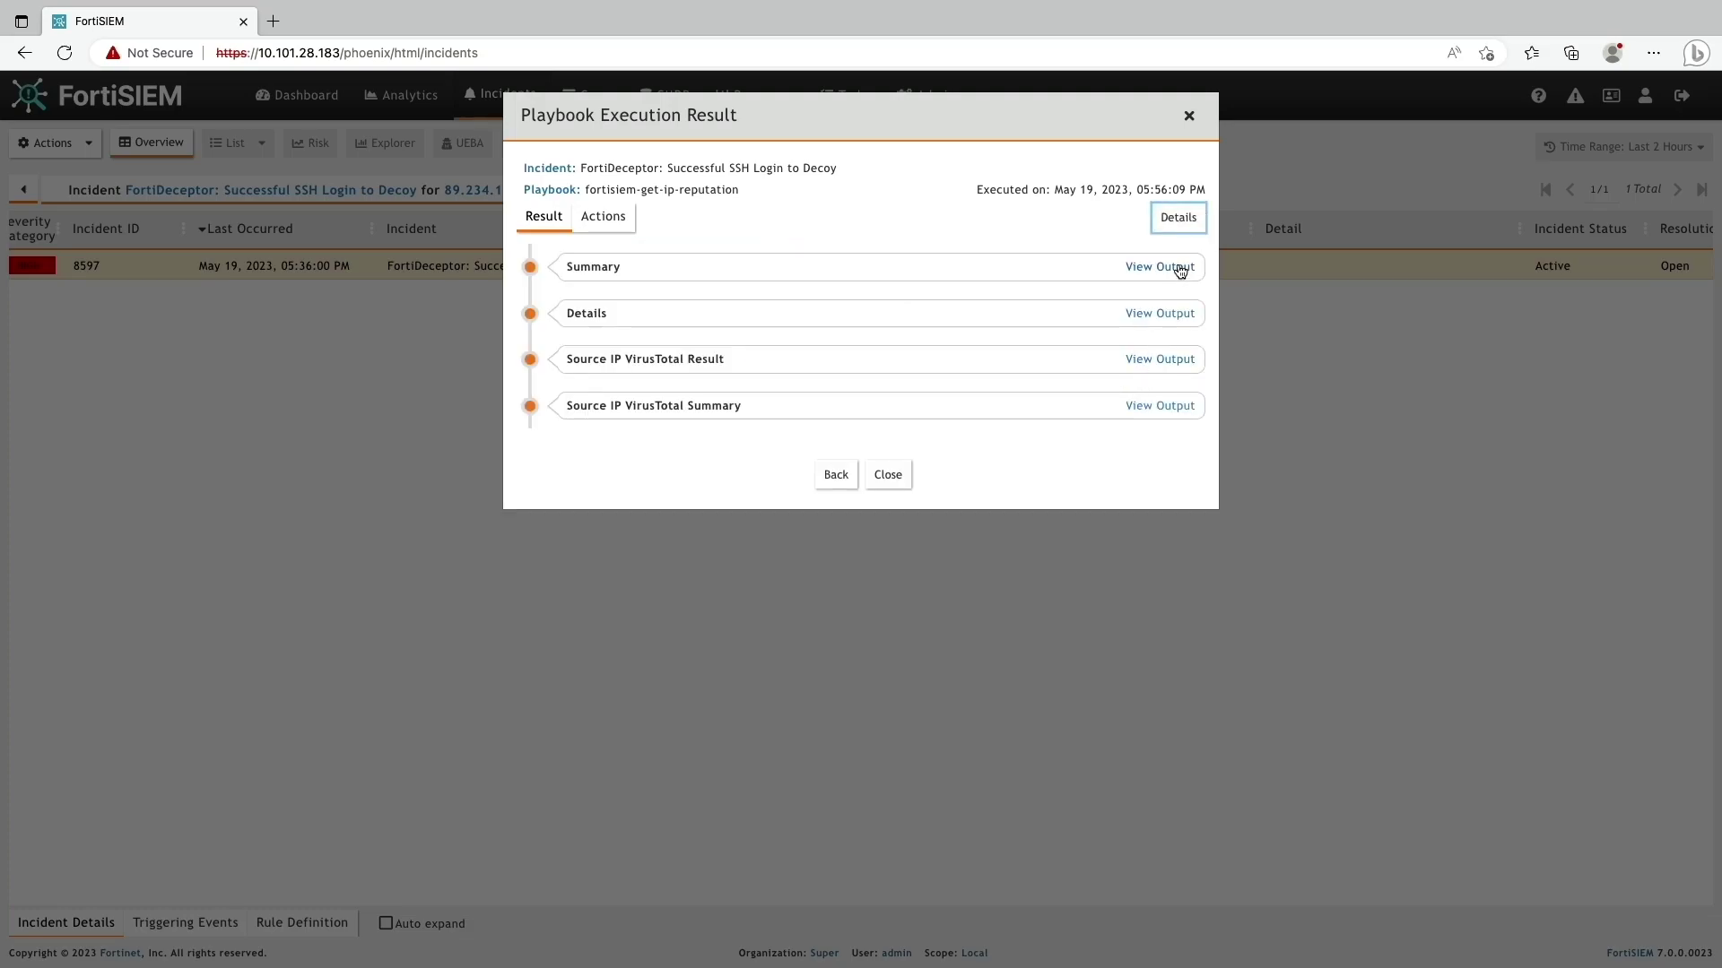
left_click(1177, 268)
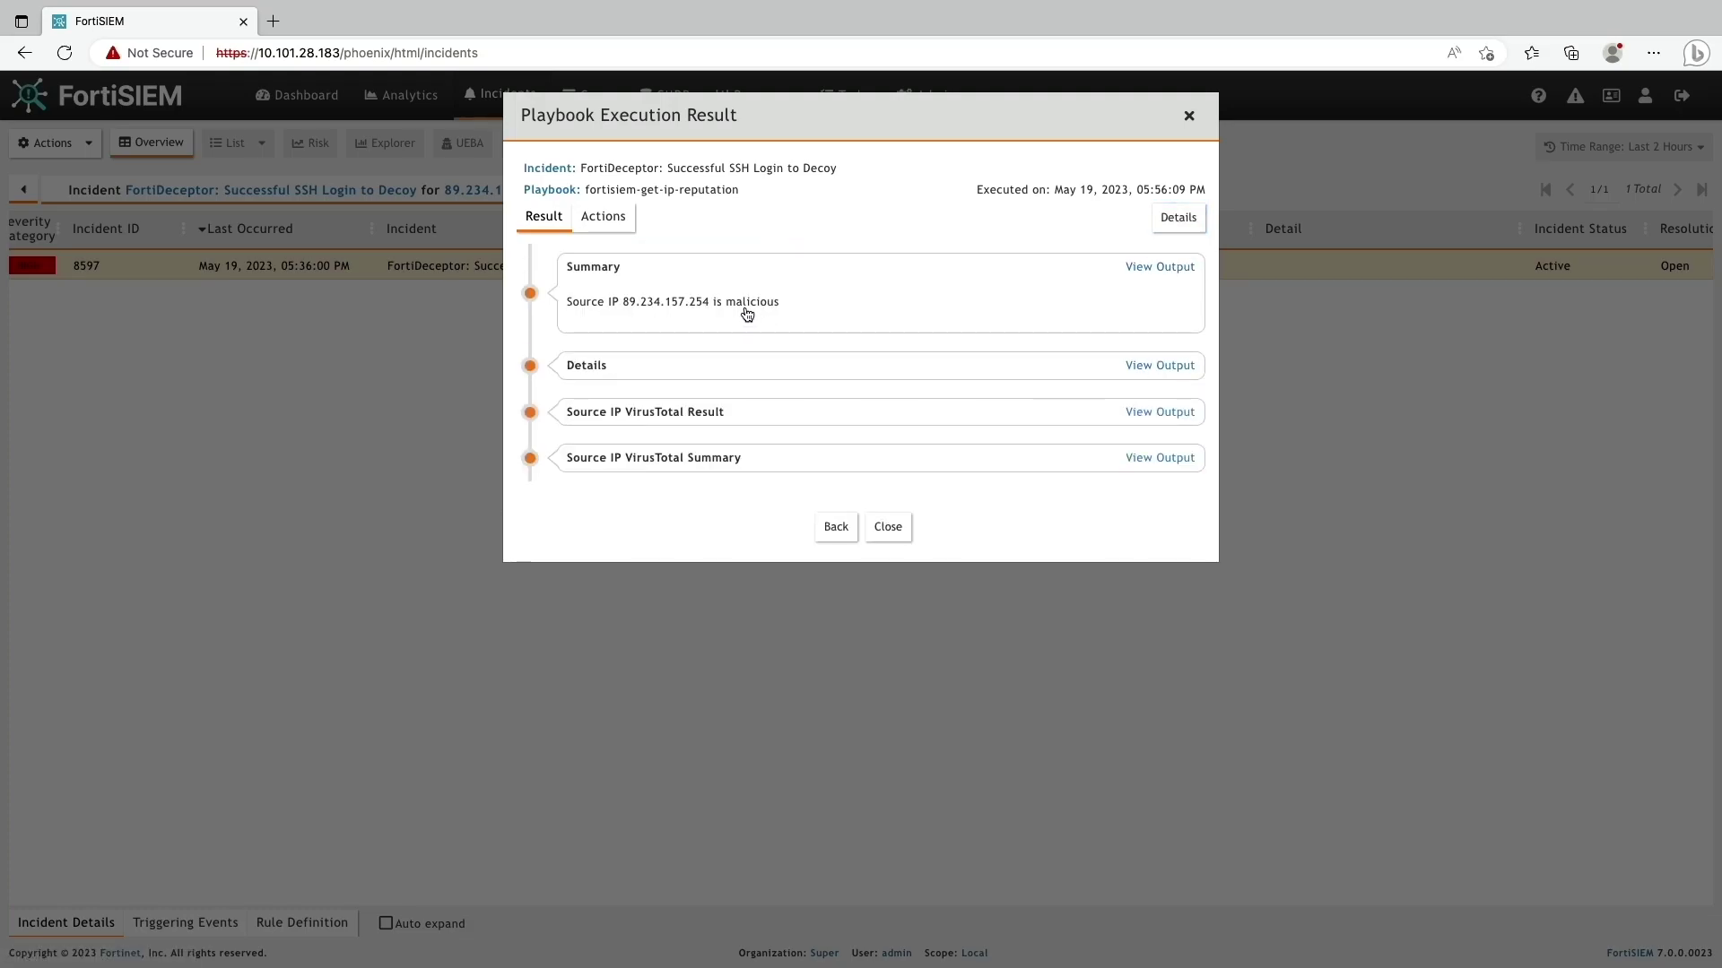
left_click(1151, 370)
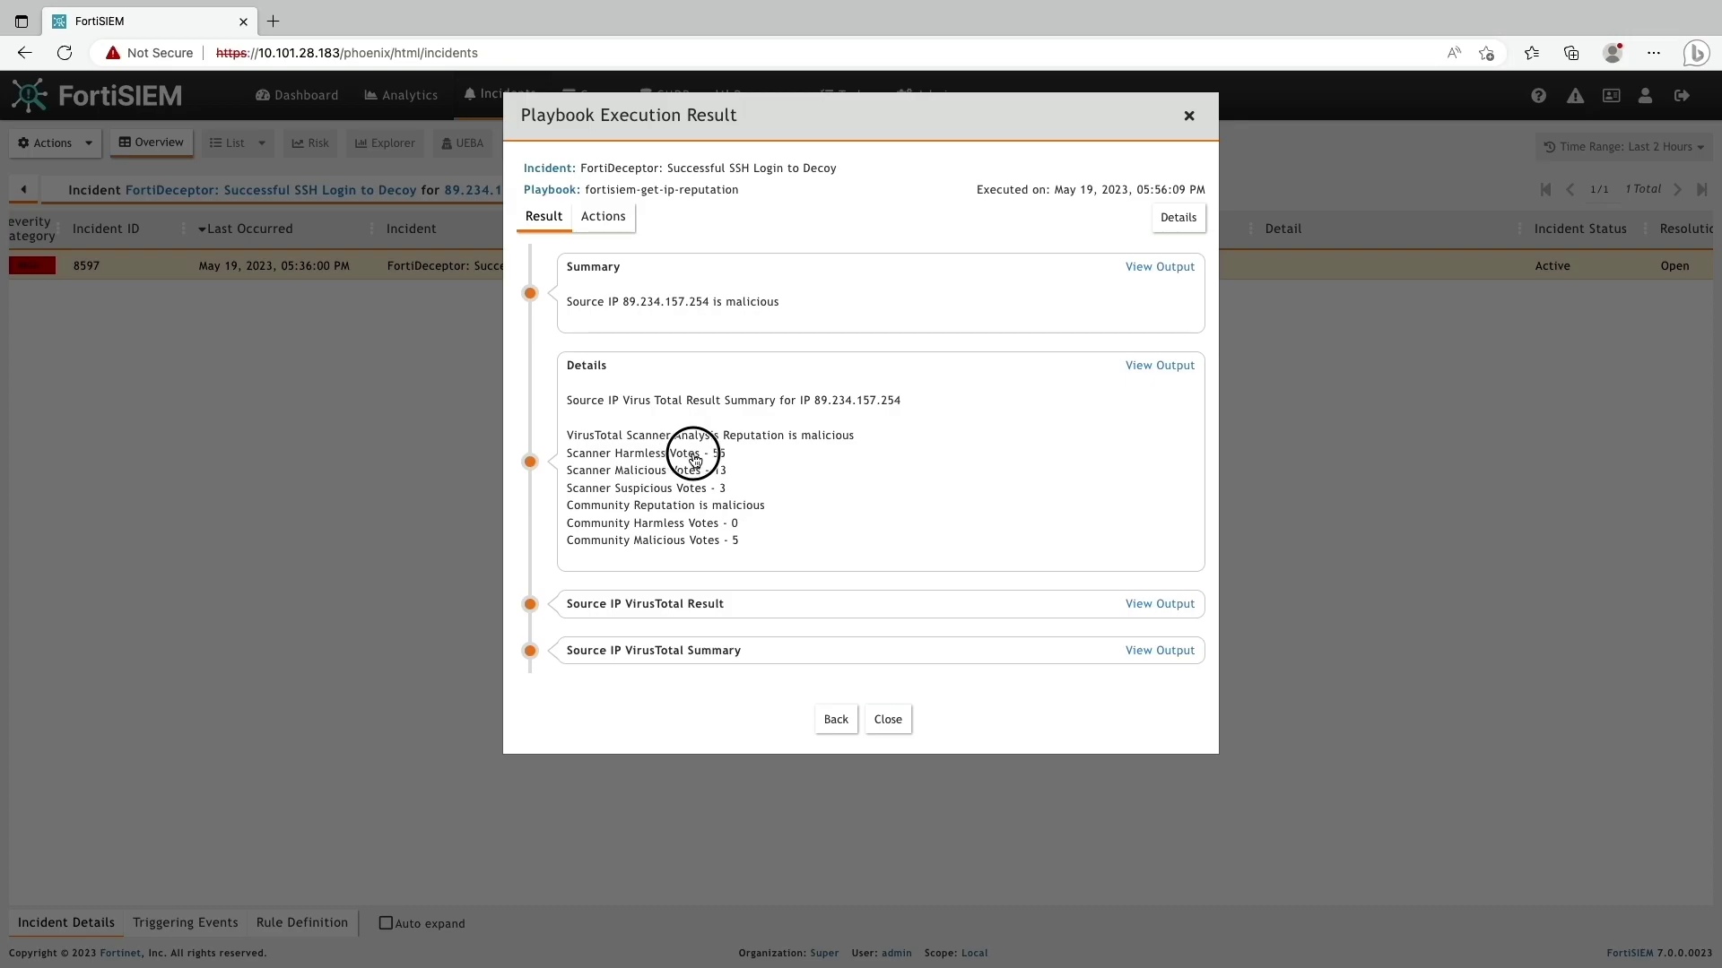
left_click_drag(728, 476, 564, 479)
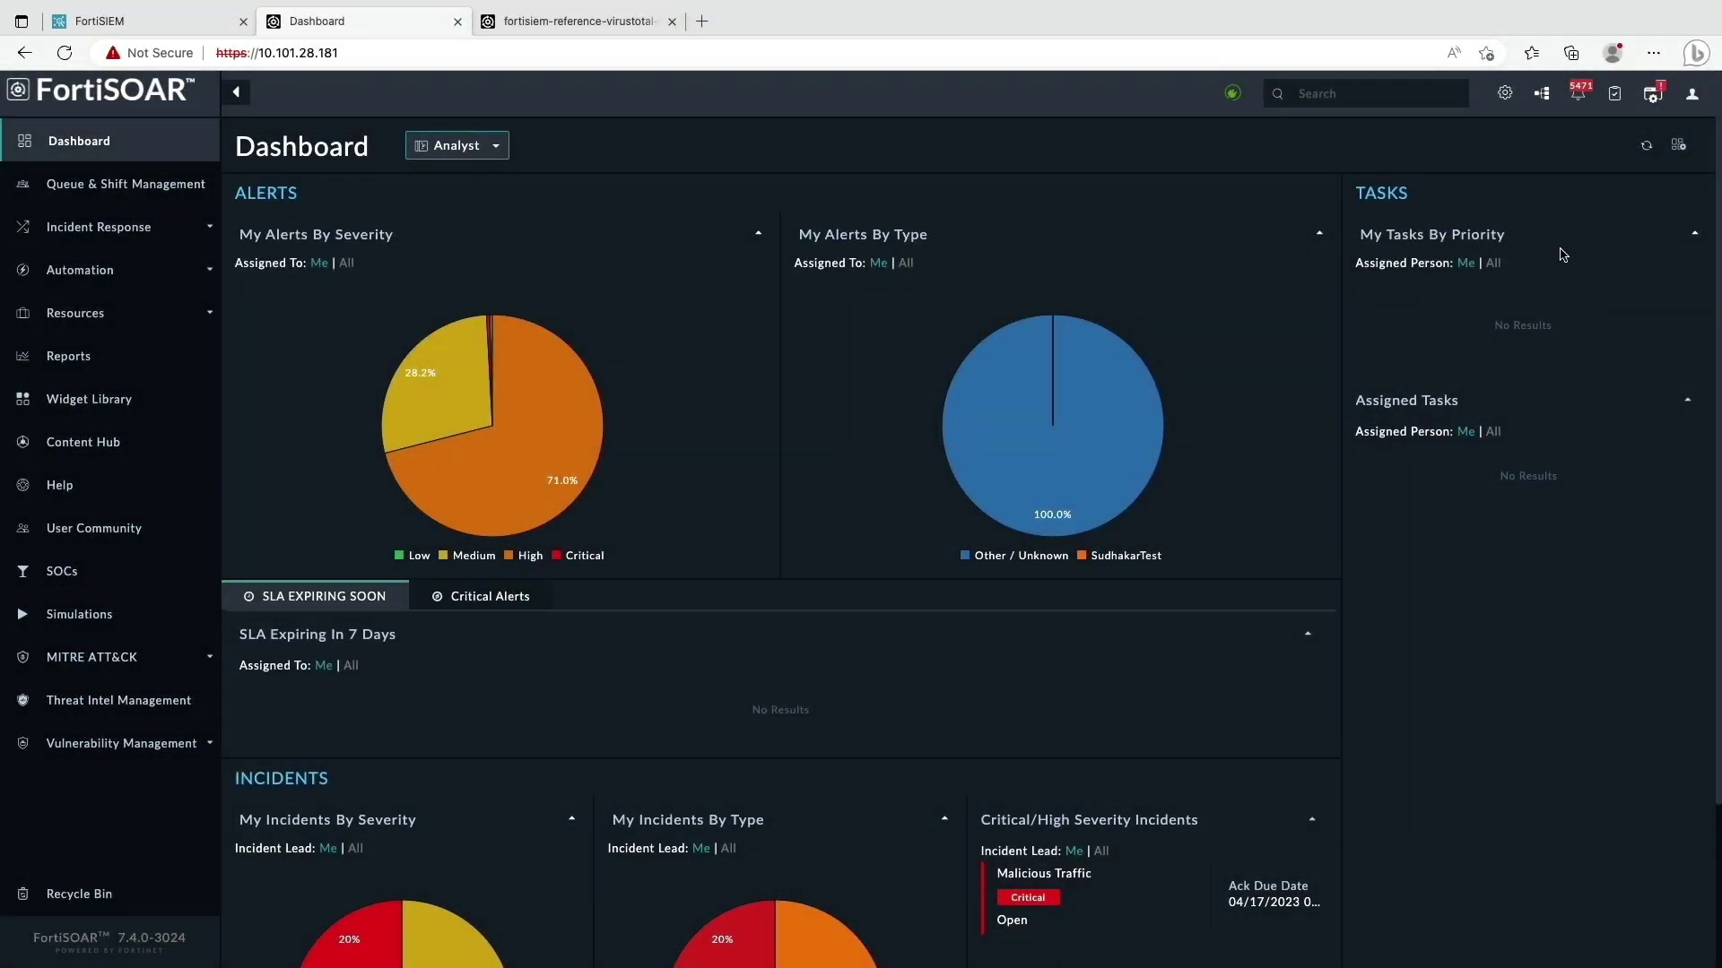
Expand the fortisiem-get-ip-reputation run's child playbooks in Executed Playbook Logs, then view the virustotal-reputation playbook
left_click(1544, 101)
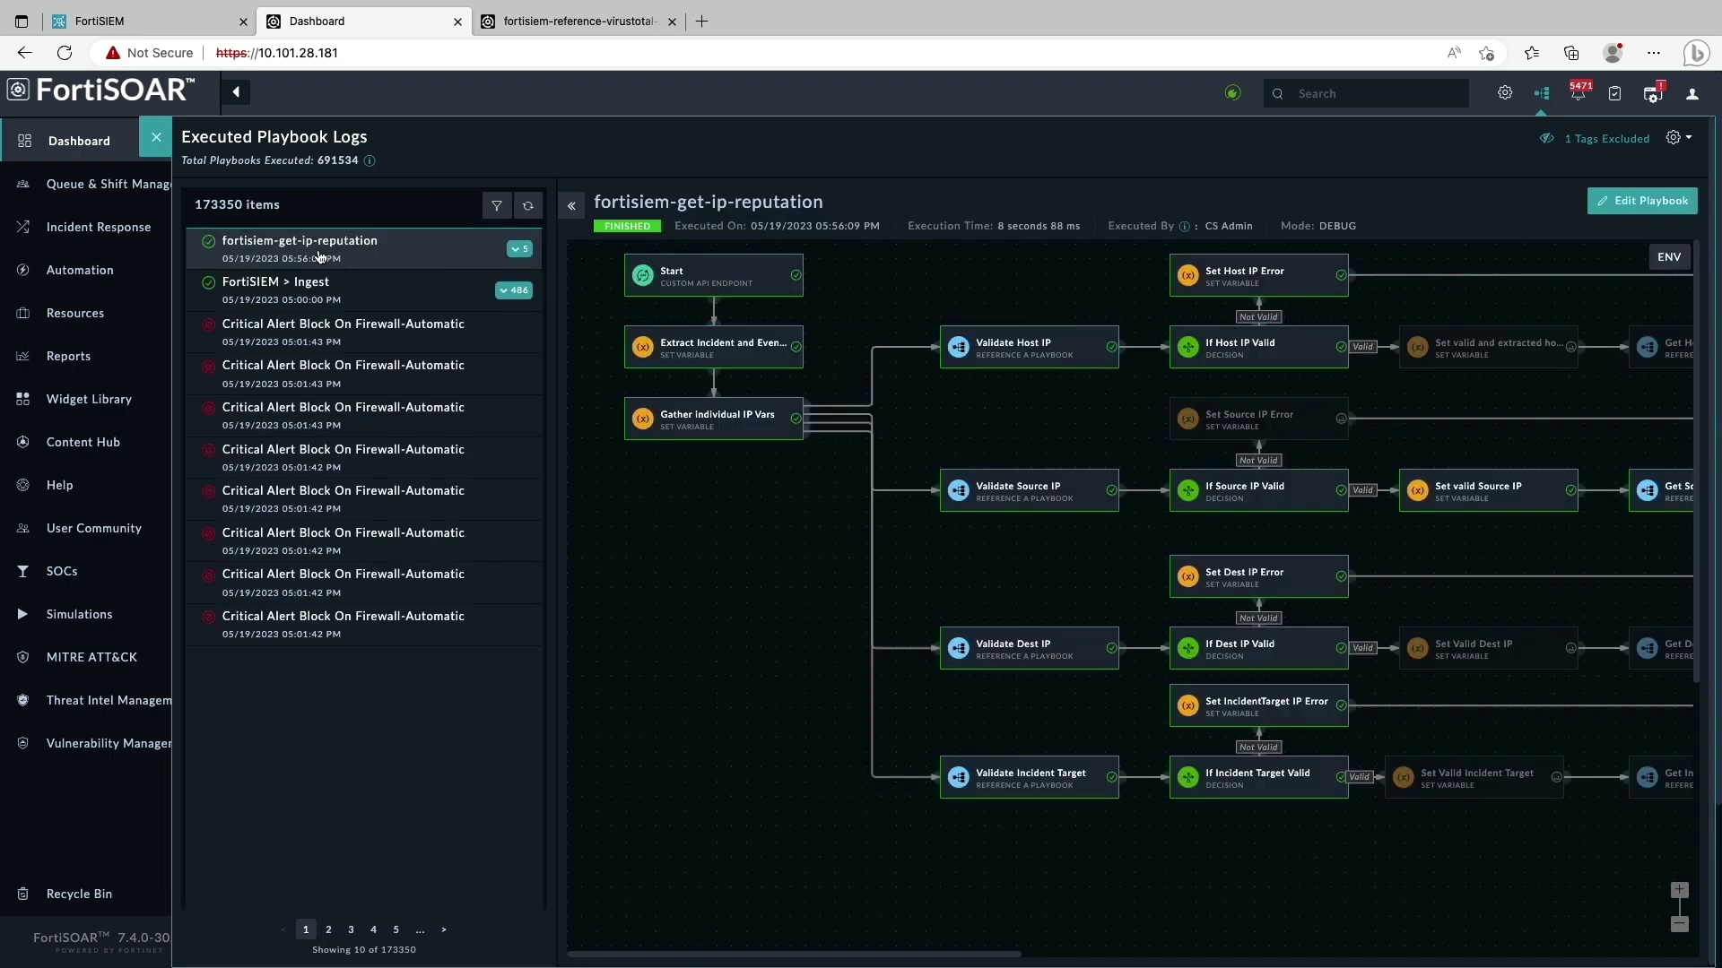
left_click(519, 248)
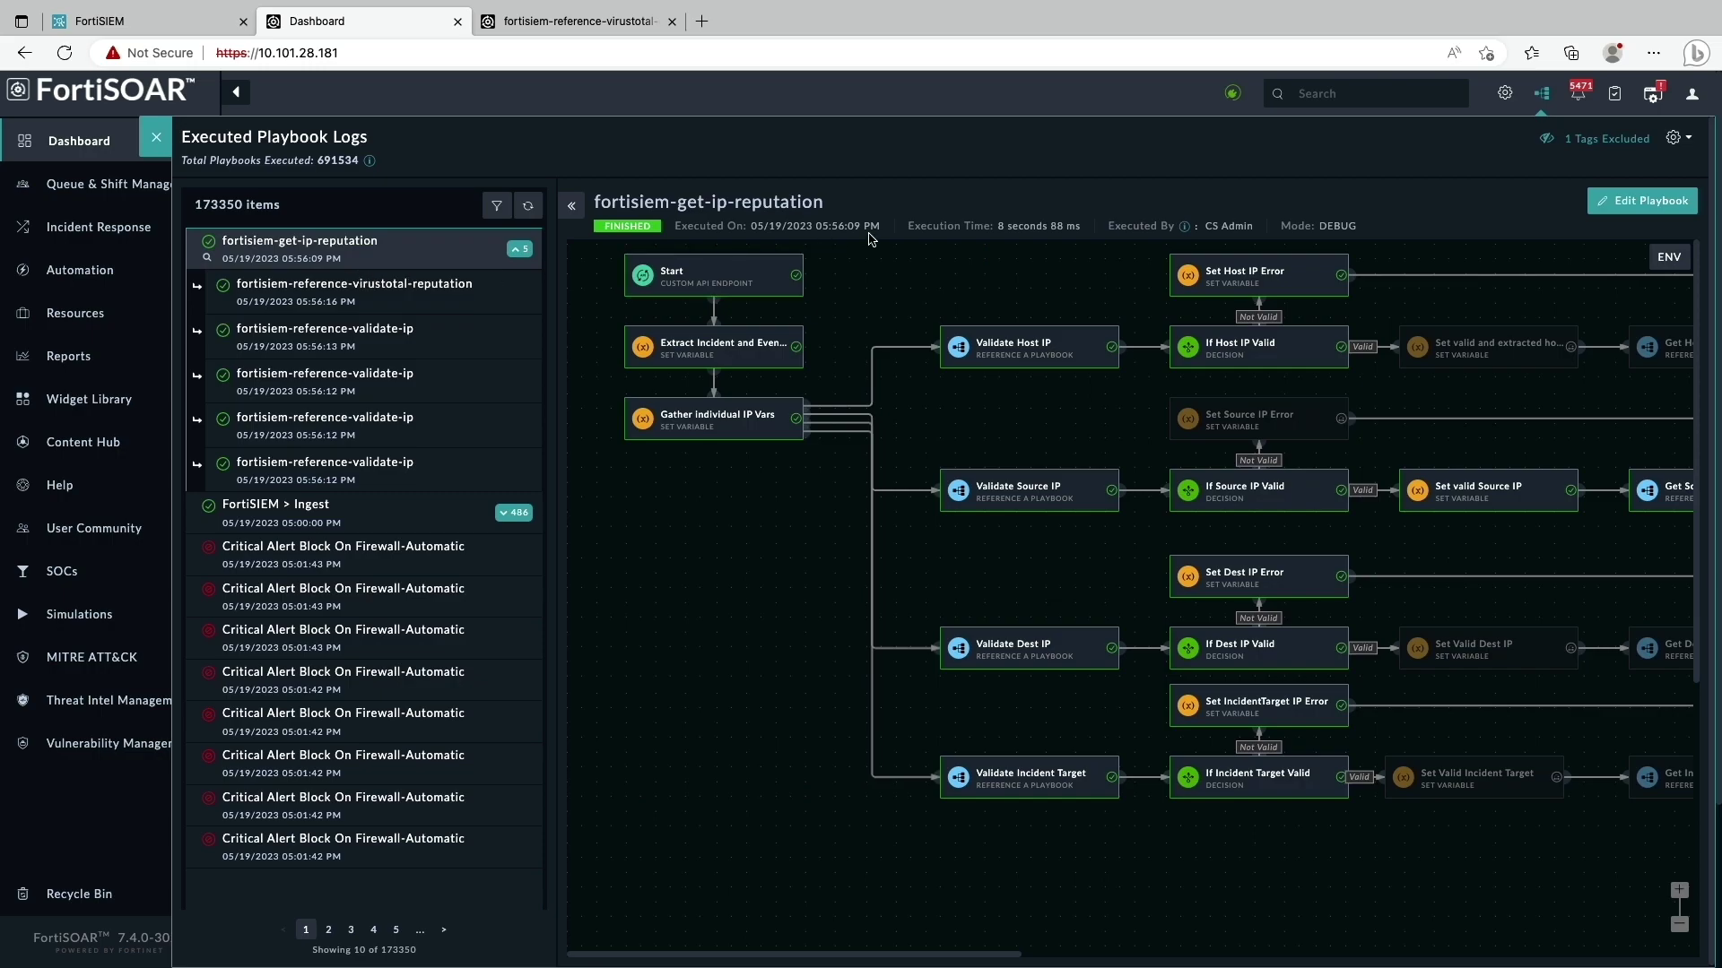
left_click(601, 28)
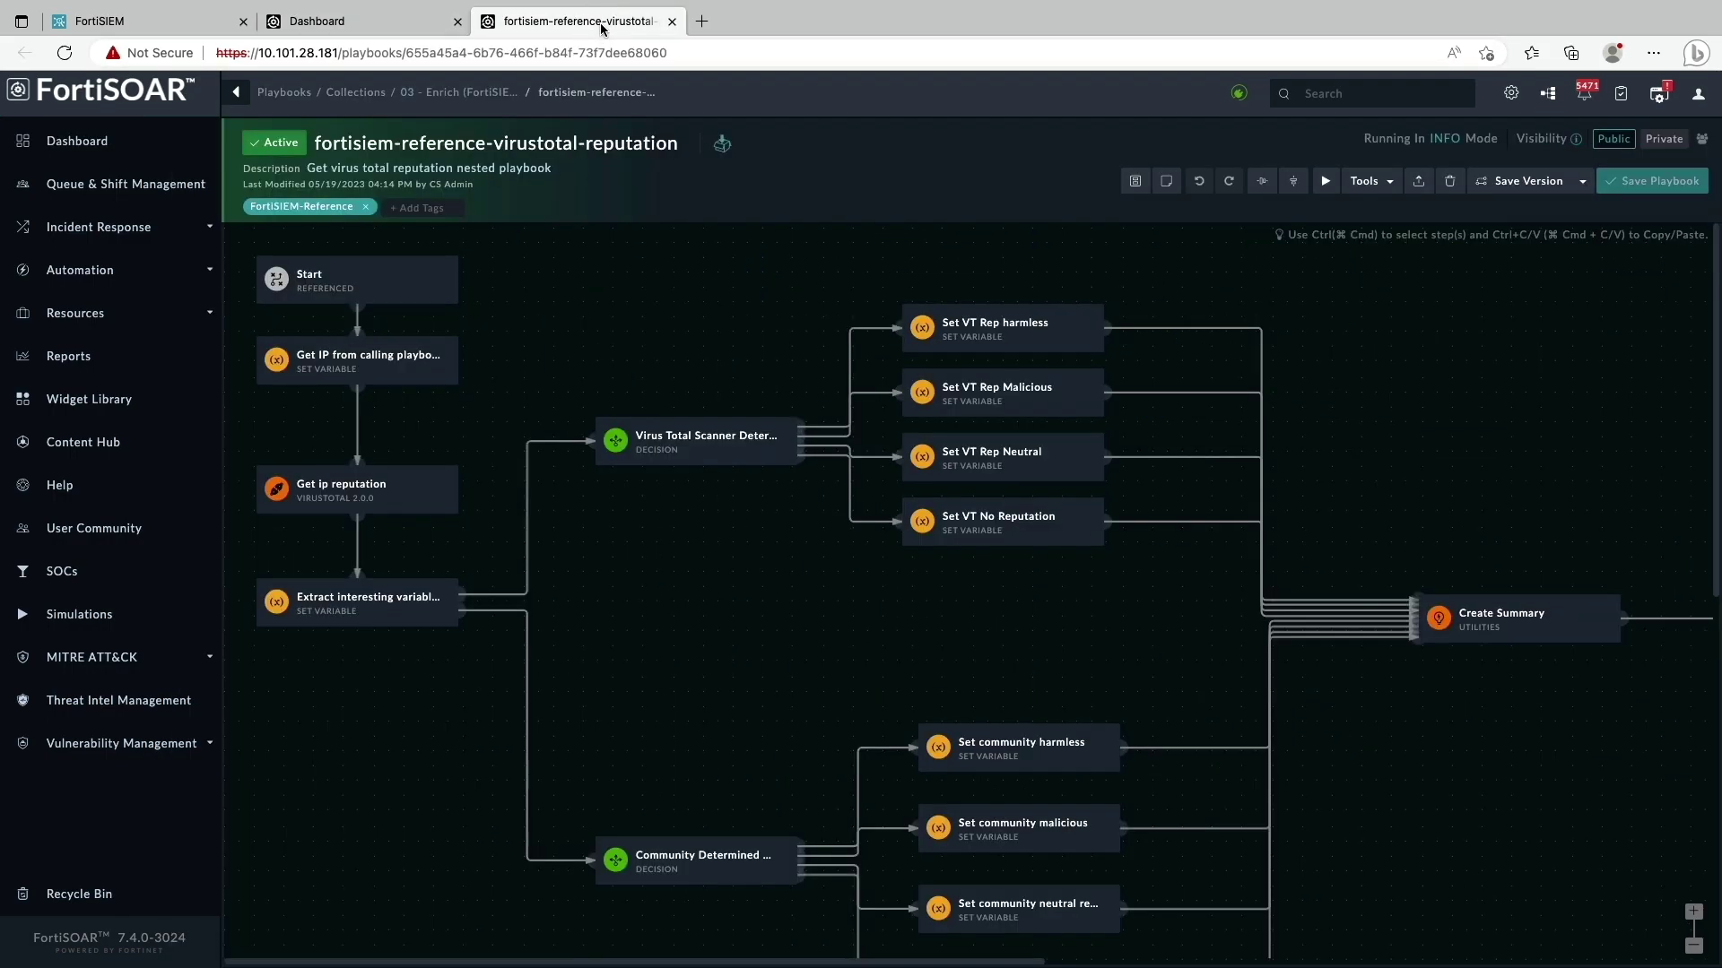
Open the Virus Total Scanner Determination decision step for editing
left_click(639, 445)
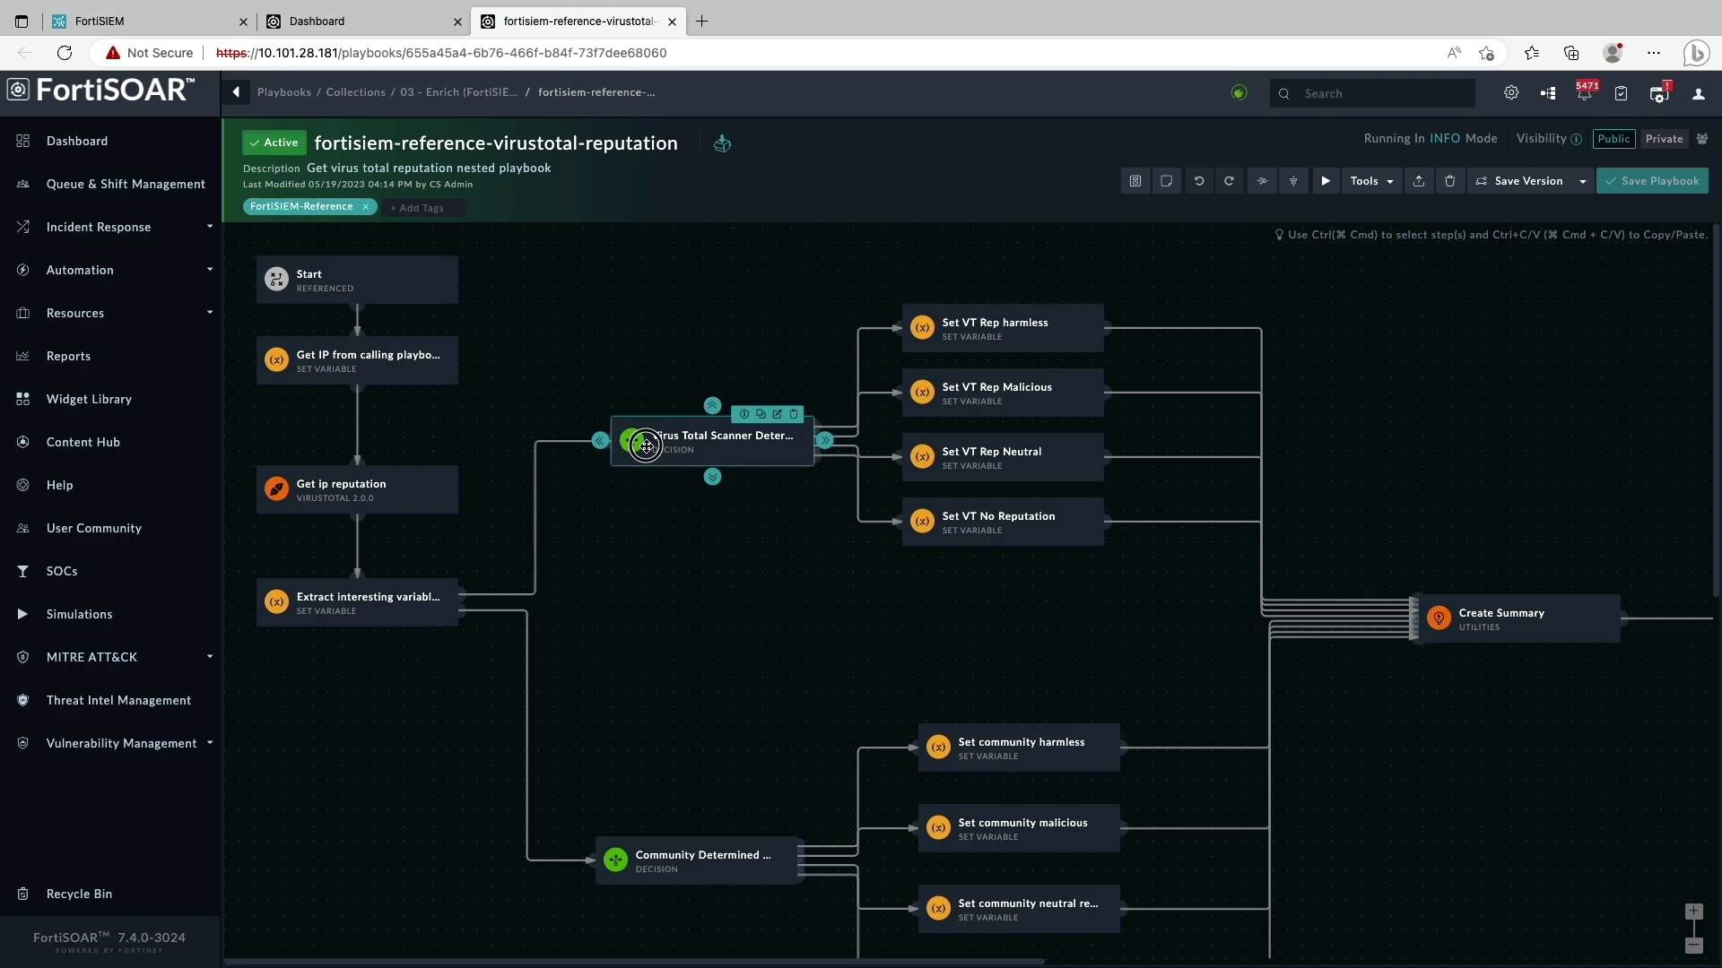
left_click(761, 414)
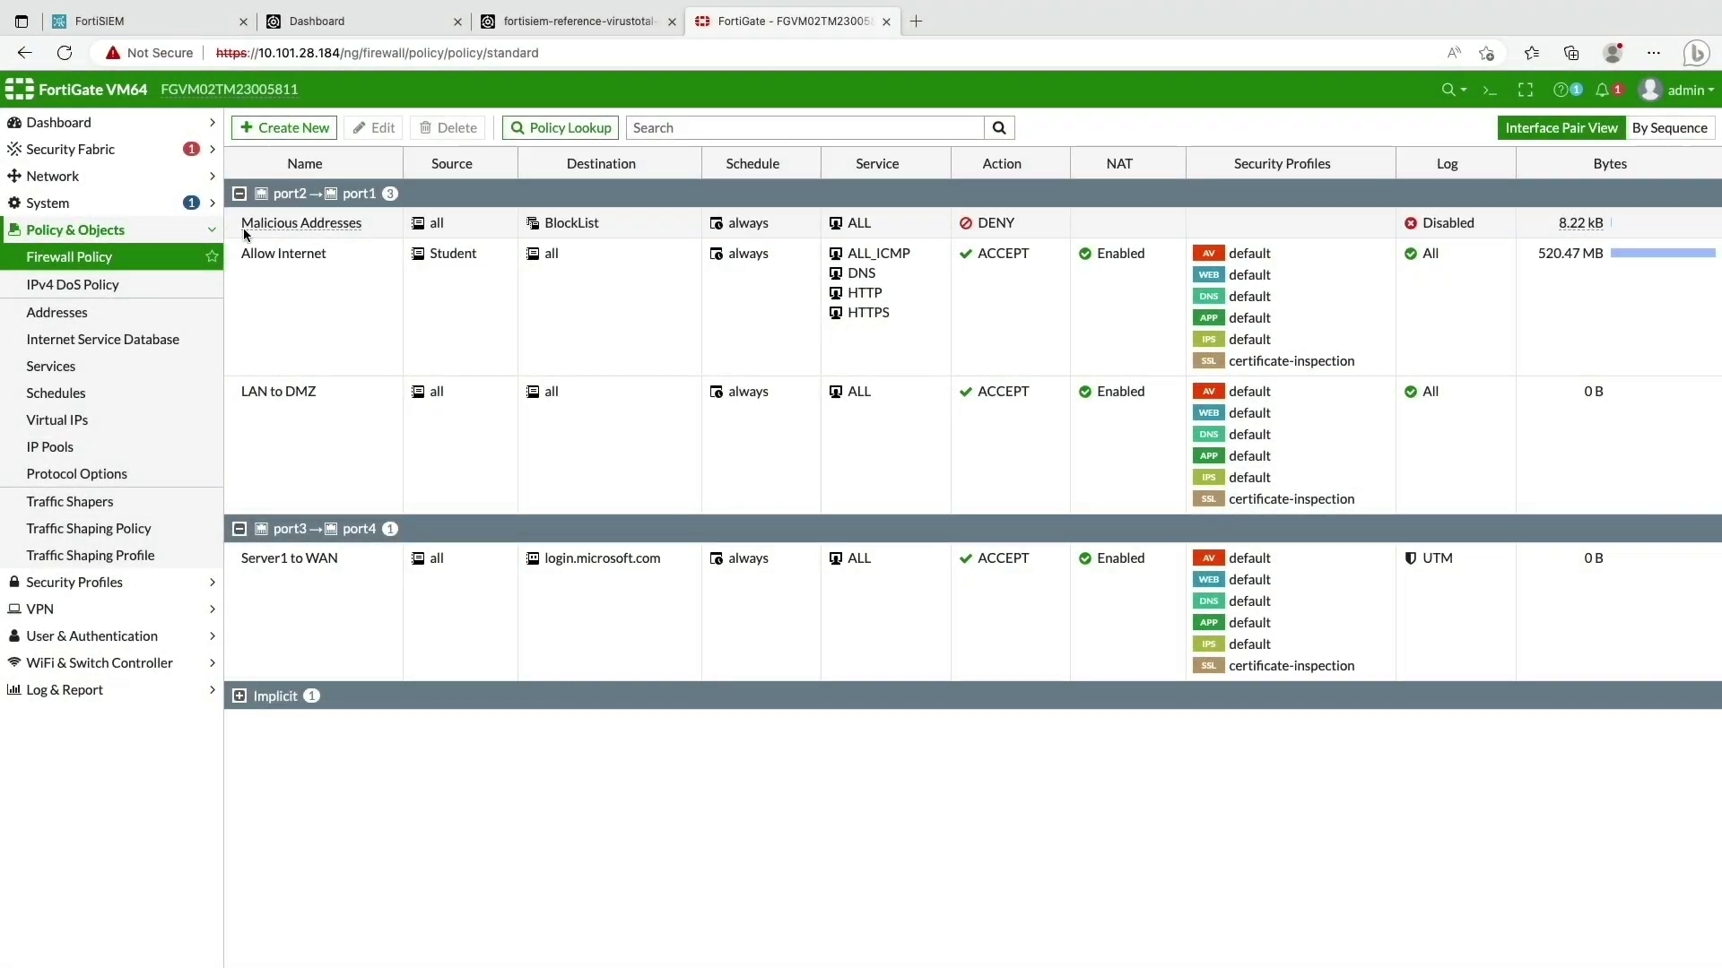
Select the Malicious Addresses deny policy and view the BlockList group's current members
left_click(287, 230)
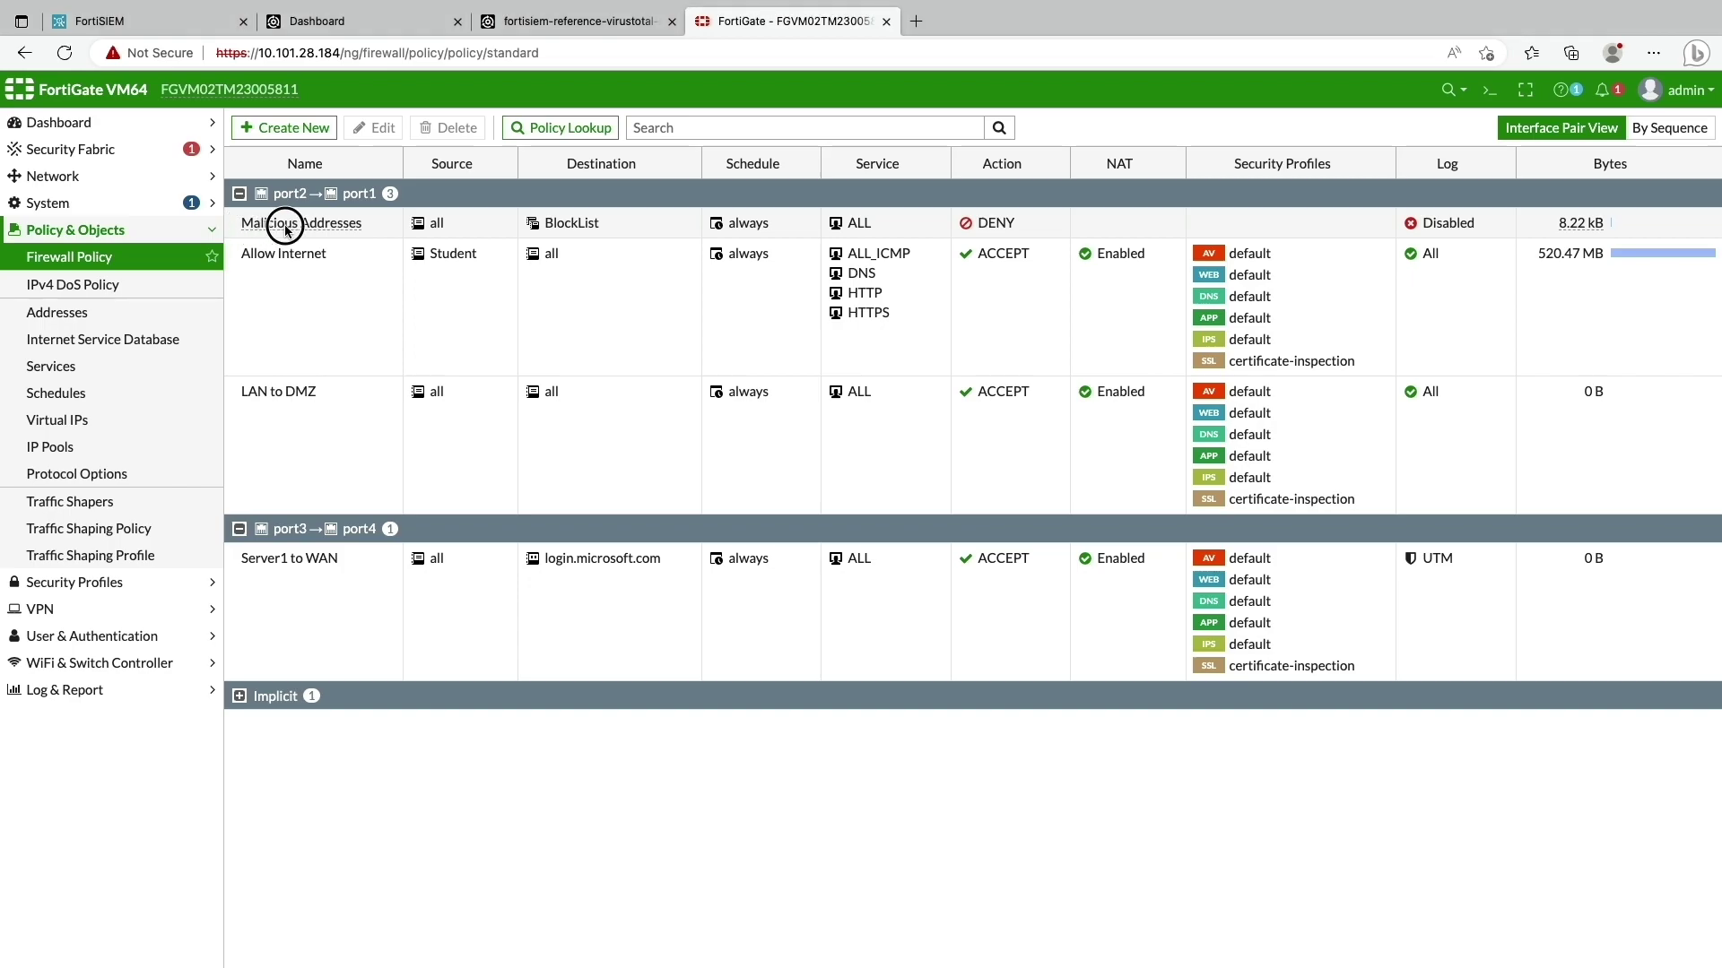
left_click(358, 228)
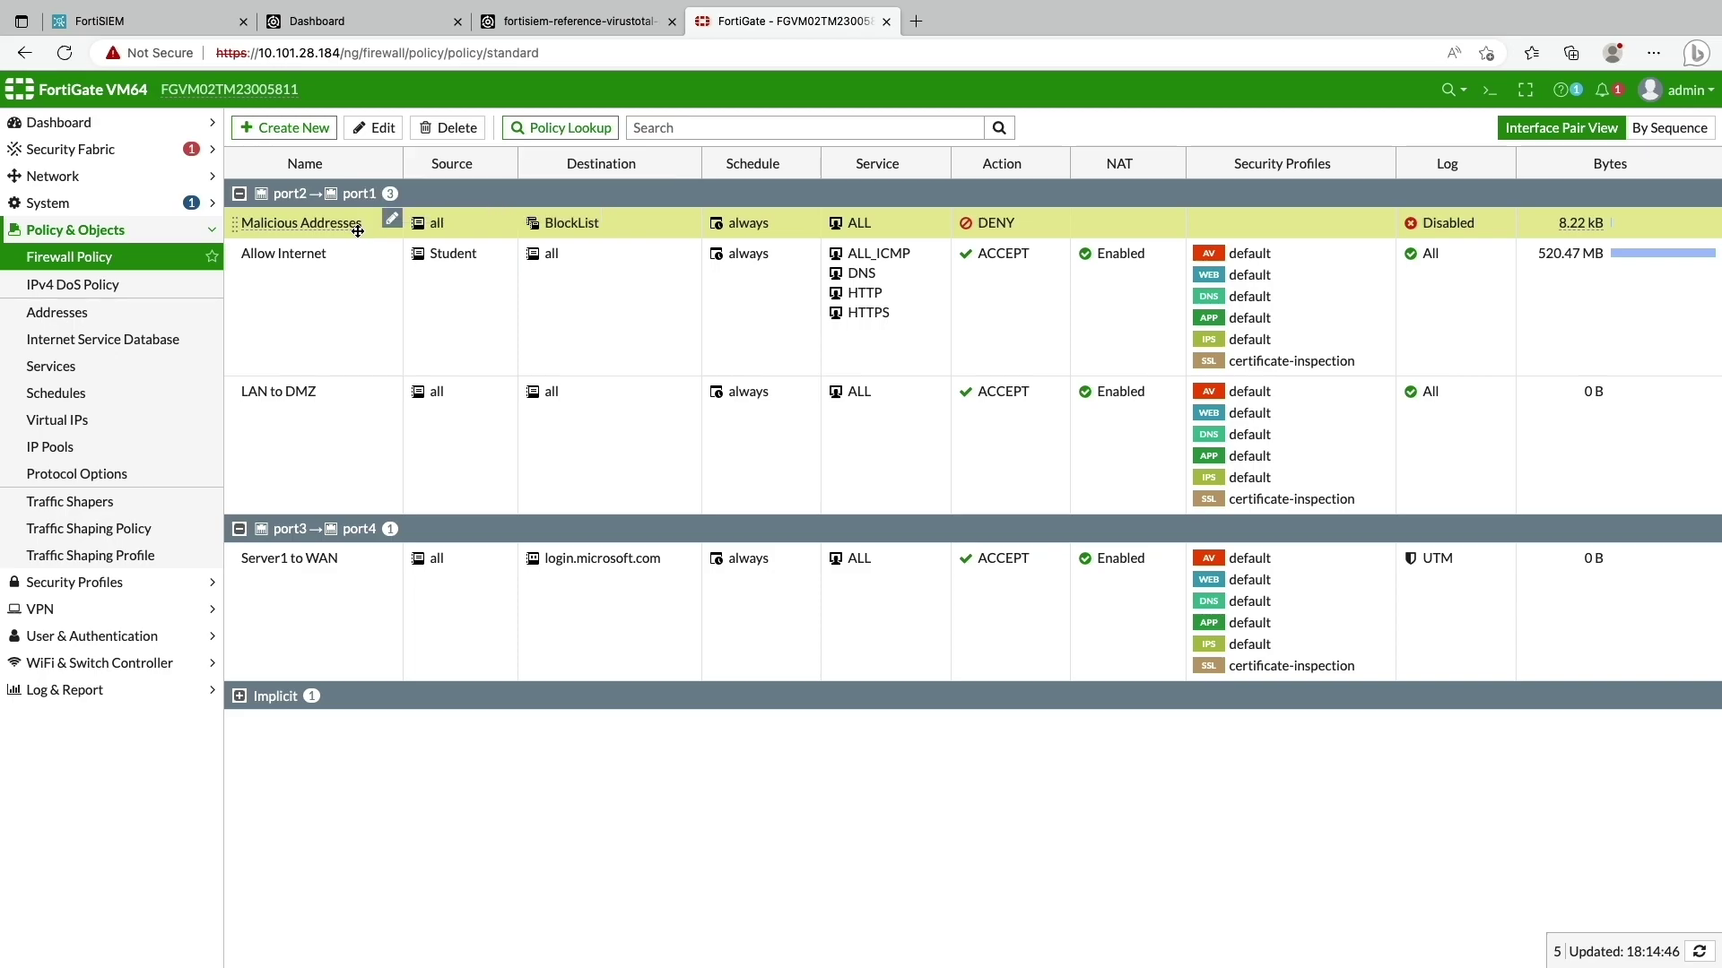
mouse_move(561, 232)
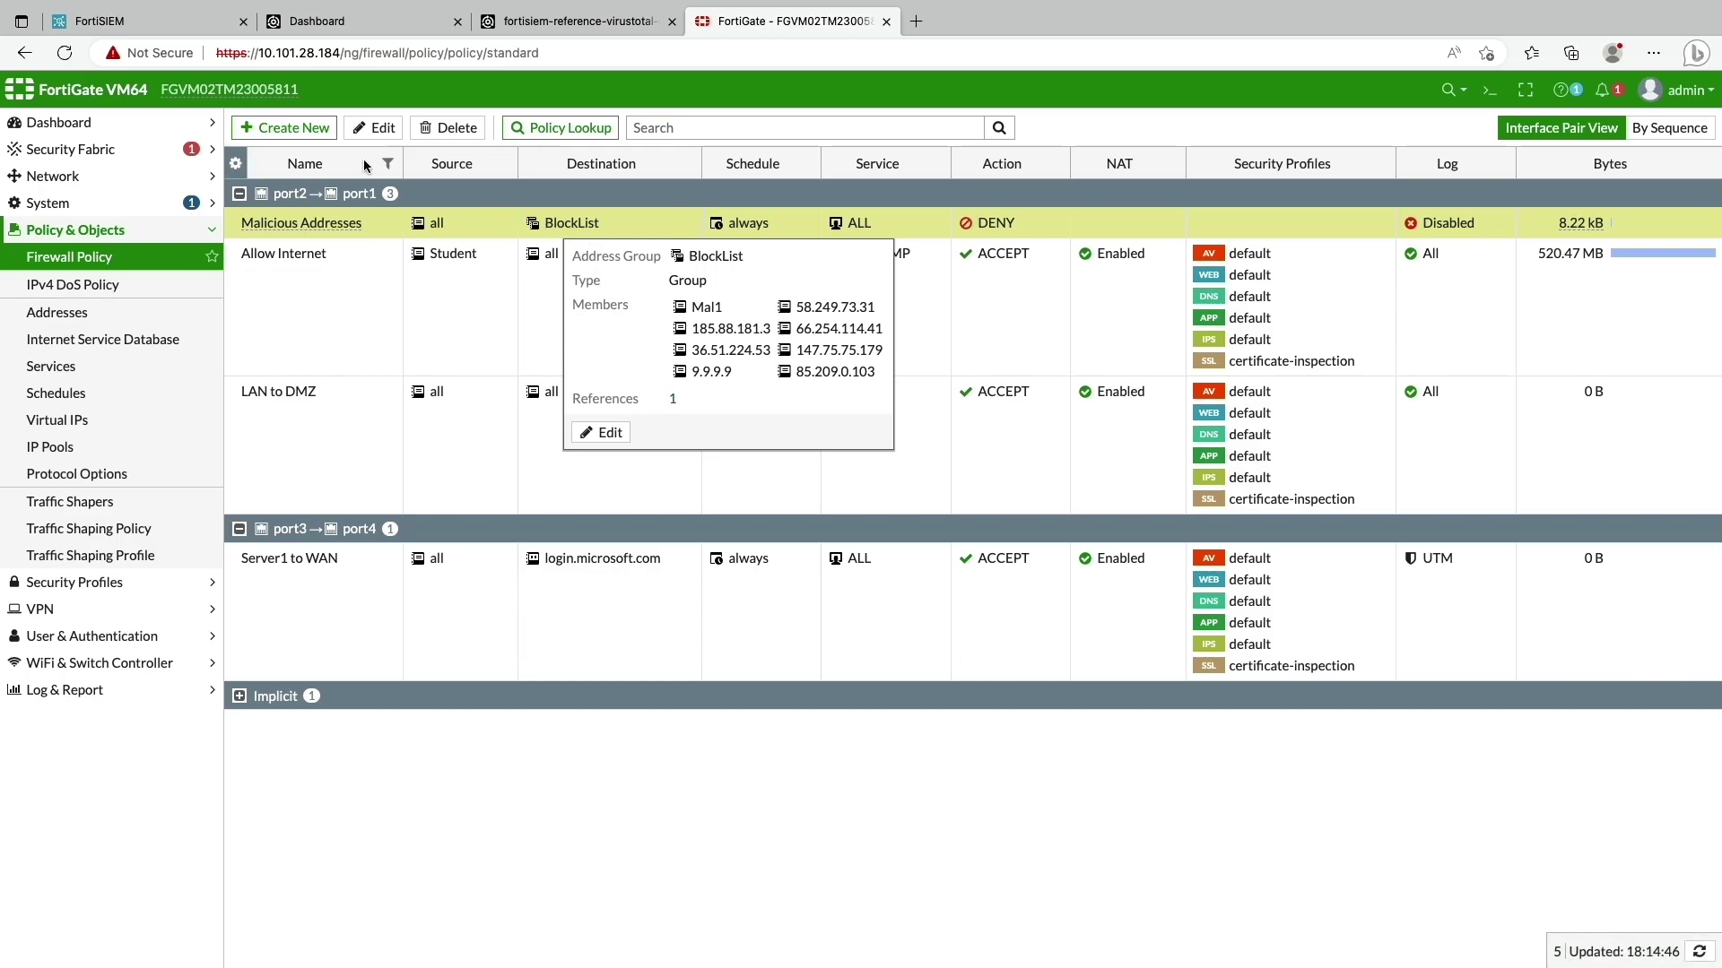
left_click(164, 28)
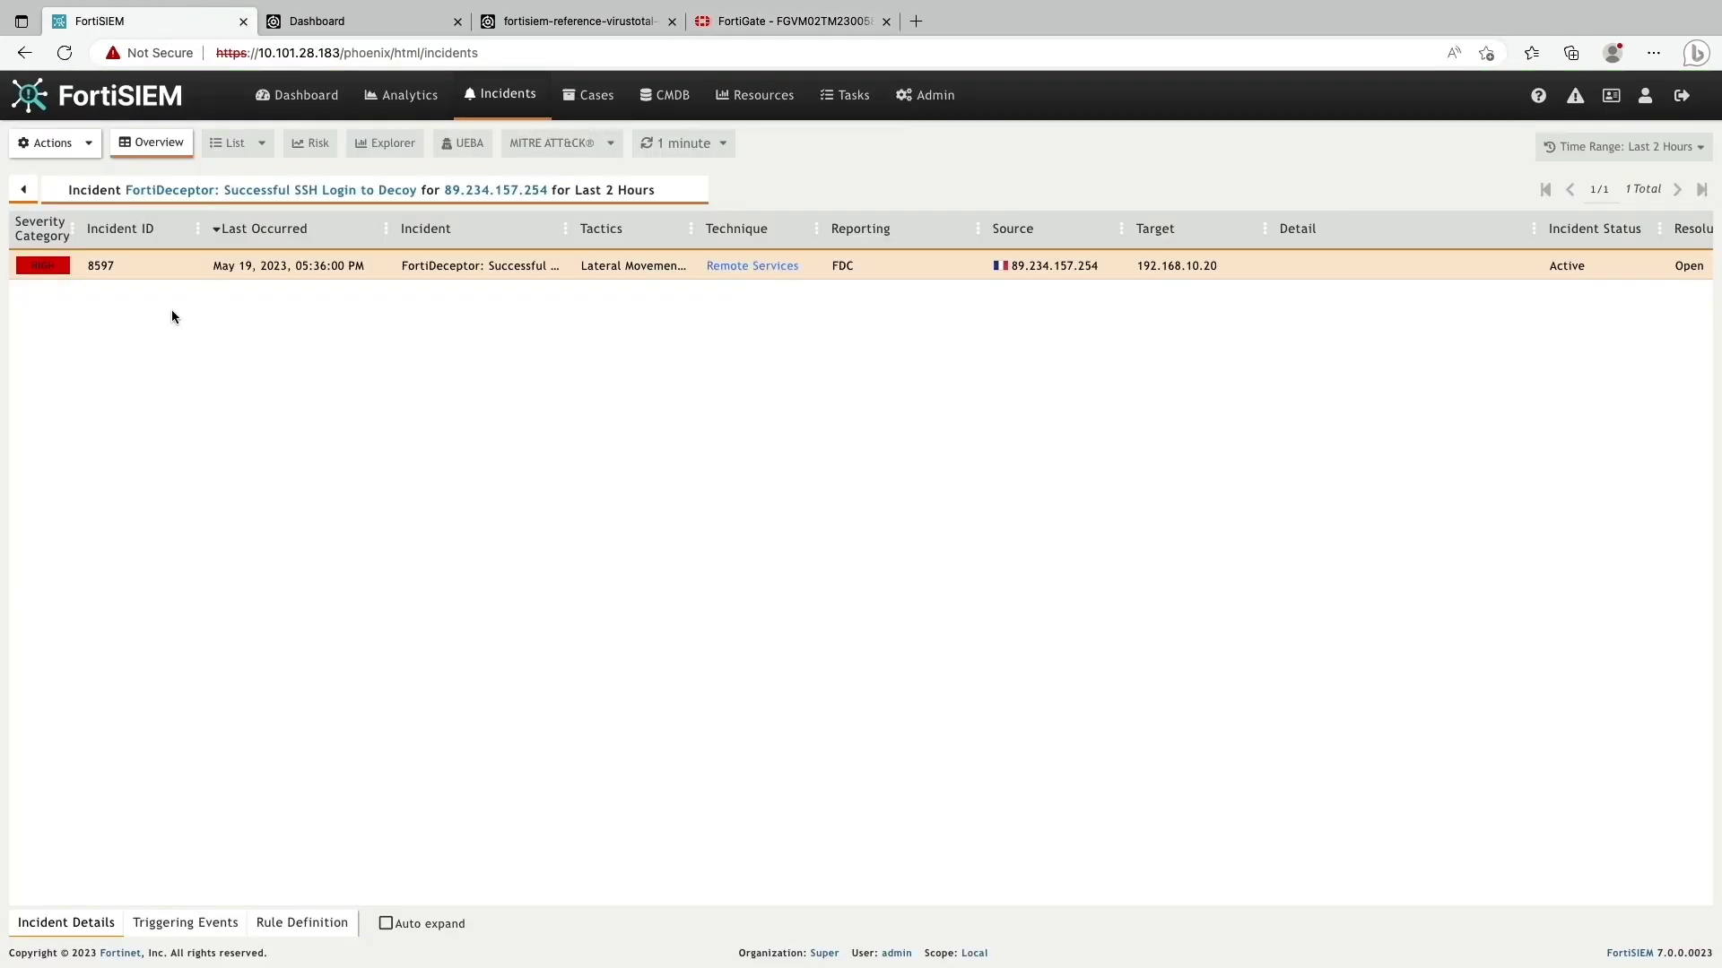
Choose the Fortinet FortiGate v5.1.0 Block IP Address connector action for the incident
left_click(86, 146)
left_click(99, 578)
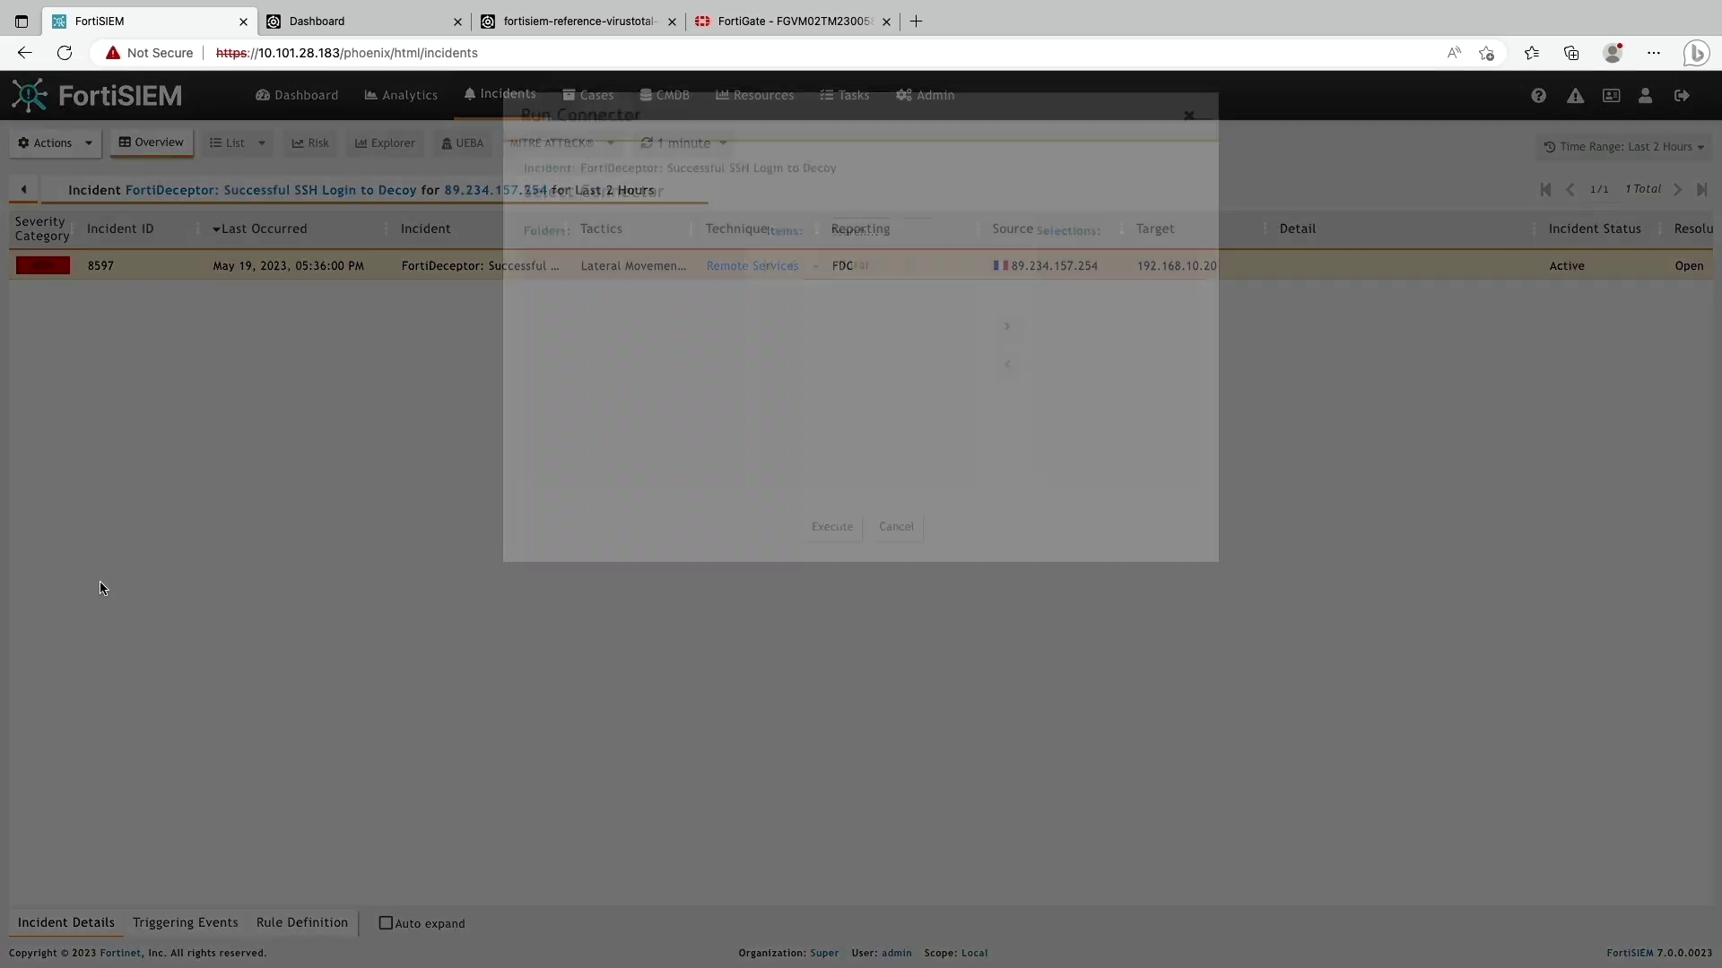
left_click(543, 269)
left_click(583, 297)
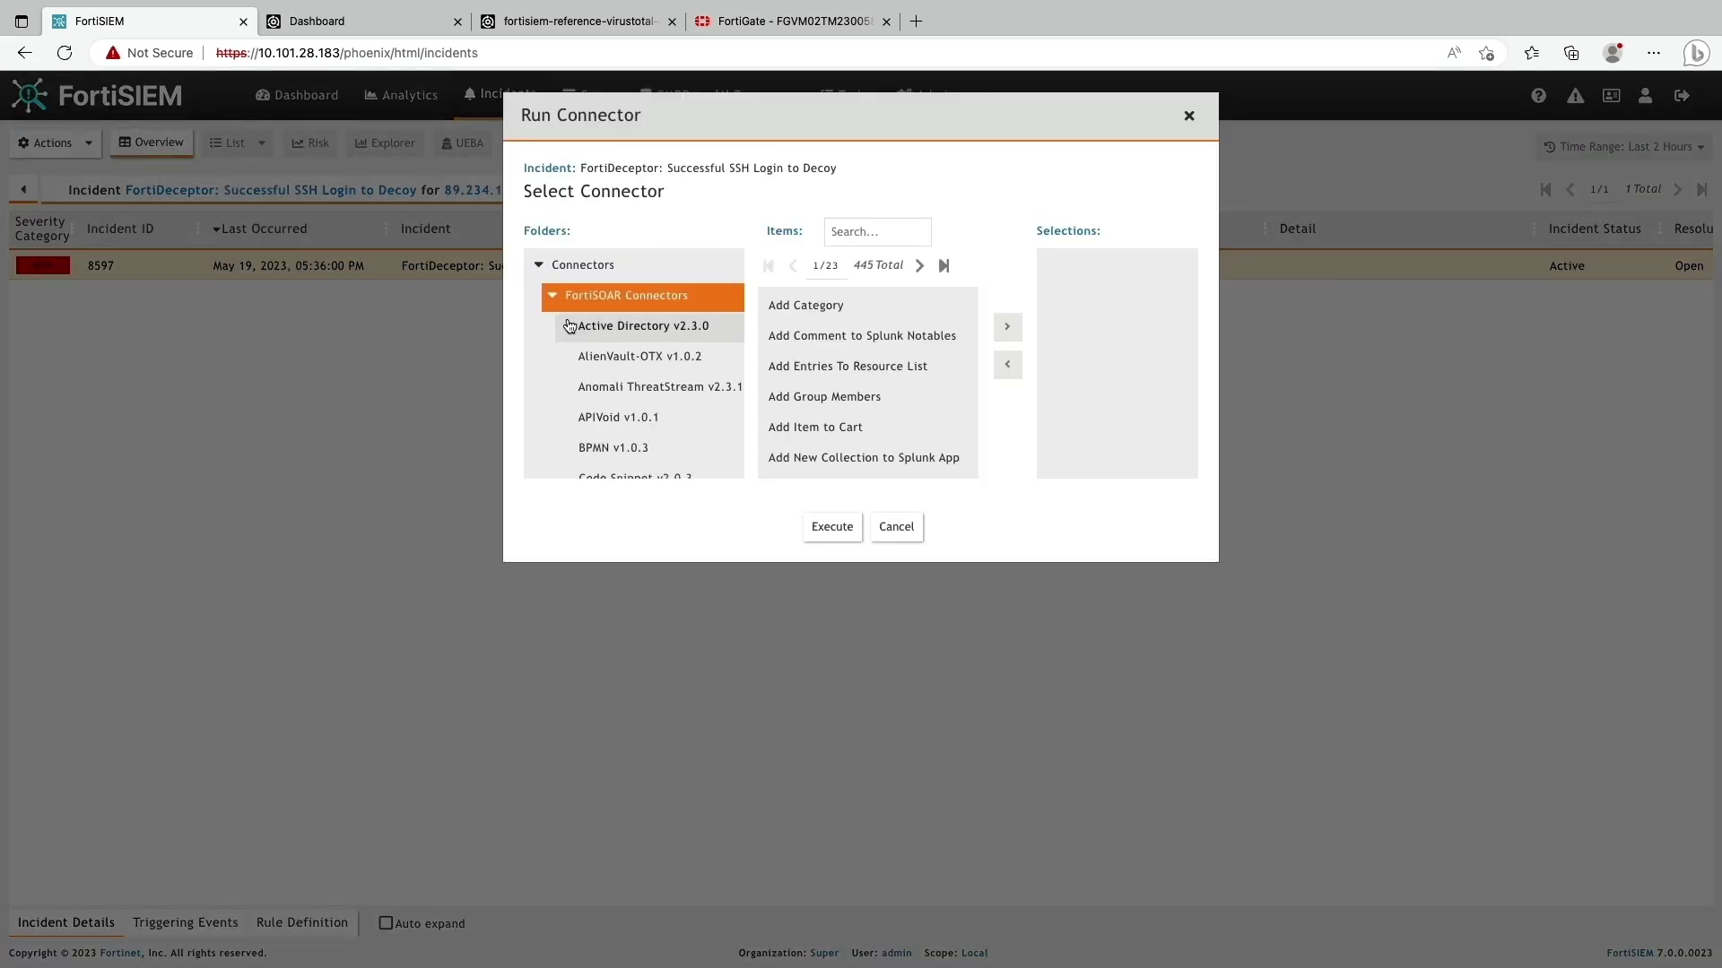
scroll(618, 427, "down", 3)
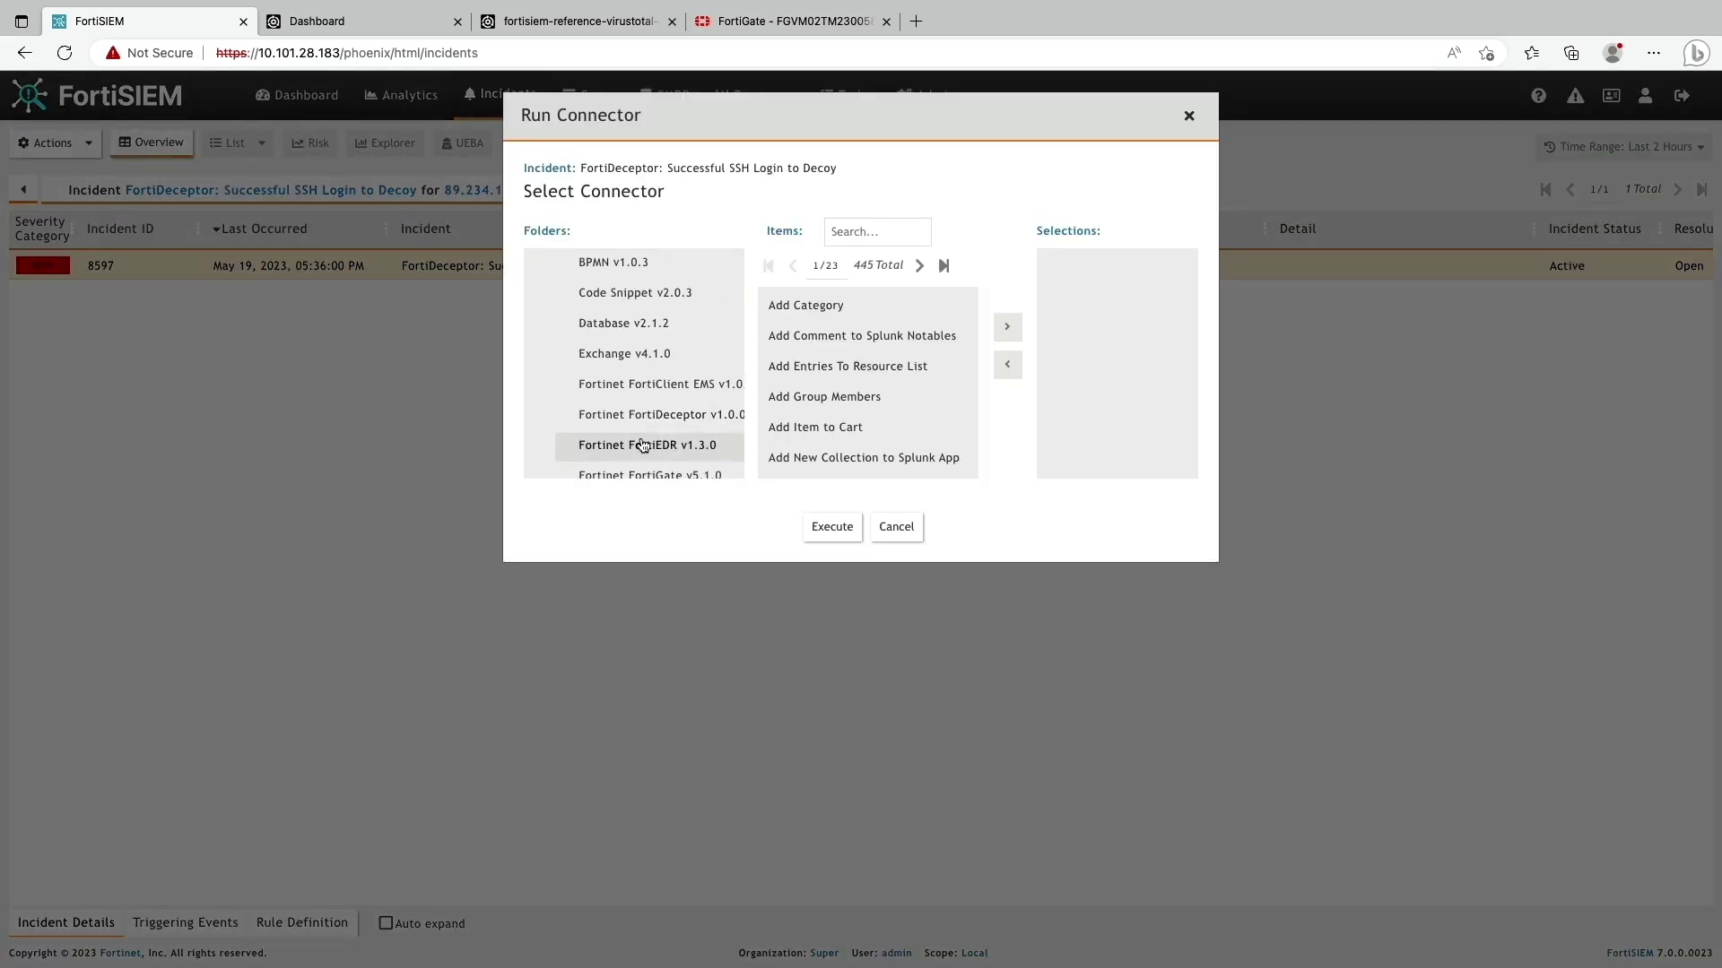
scroll(646, 444, "down", 1)
left_click(661, 440)
left_click(834, 336)
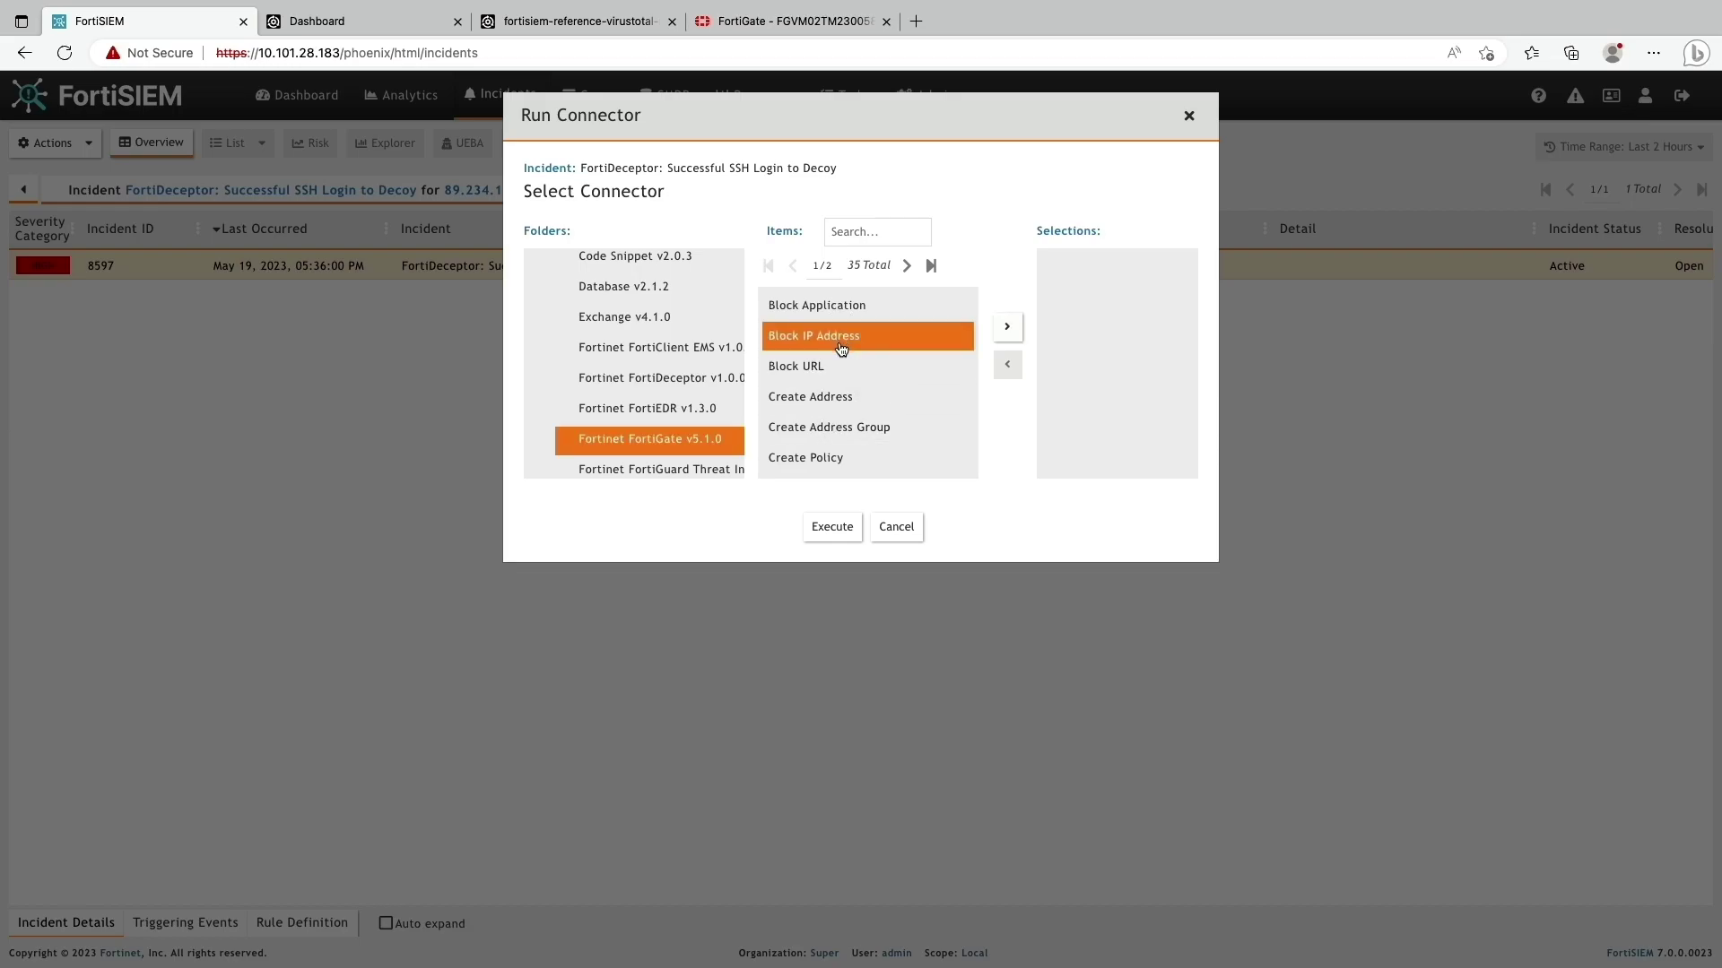
left_click(1007, 327)
Configure lab184, Policy Based blocking, policy 'Malicious Addresses', group 'BlockList', IP from incident source
left_click(705, 539)
left_click(714, 558)
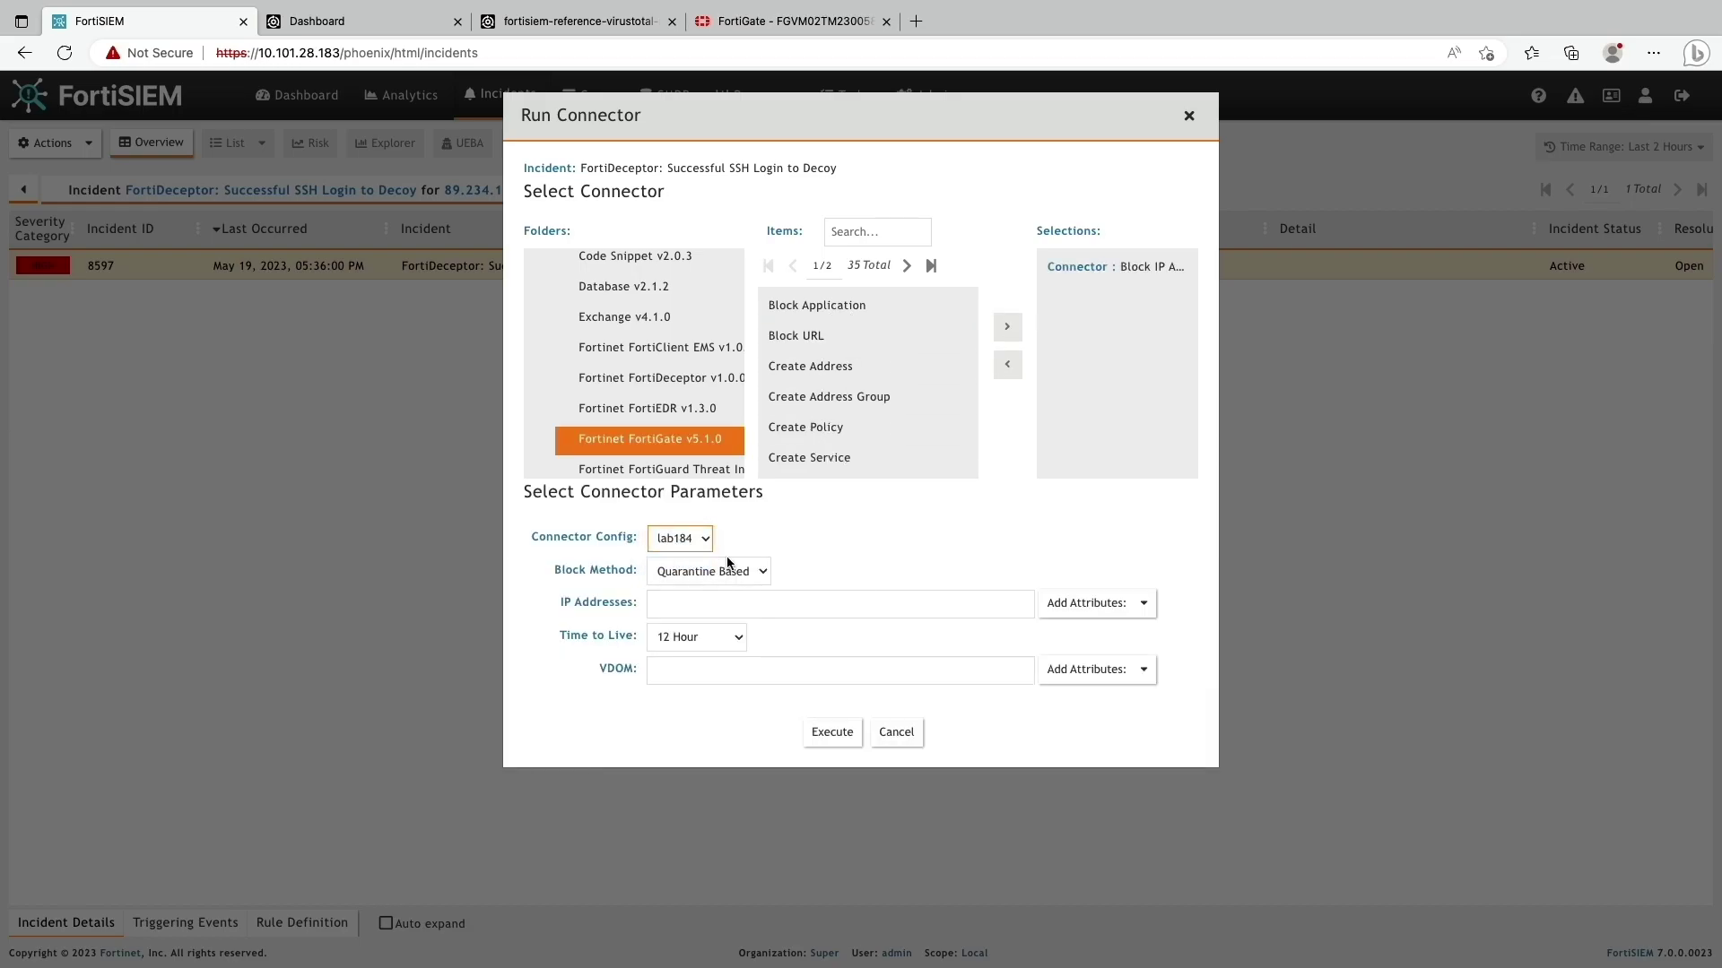
left_click(730, 571)
left_click(744, 594)
left_click(795, 603)
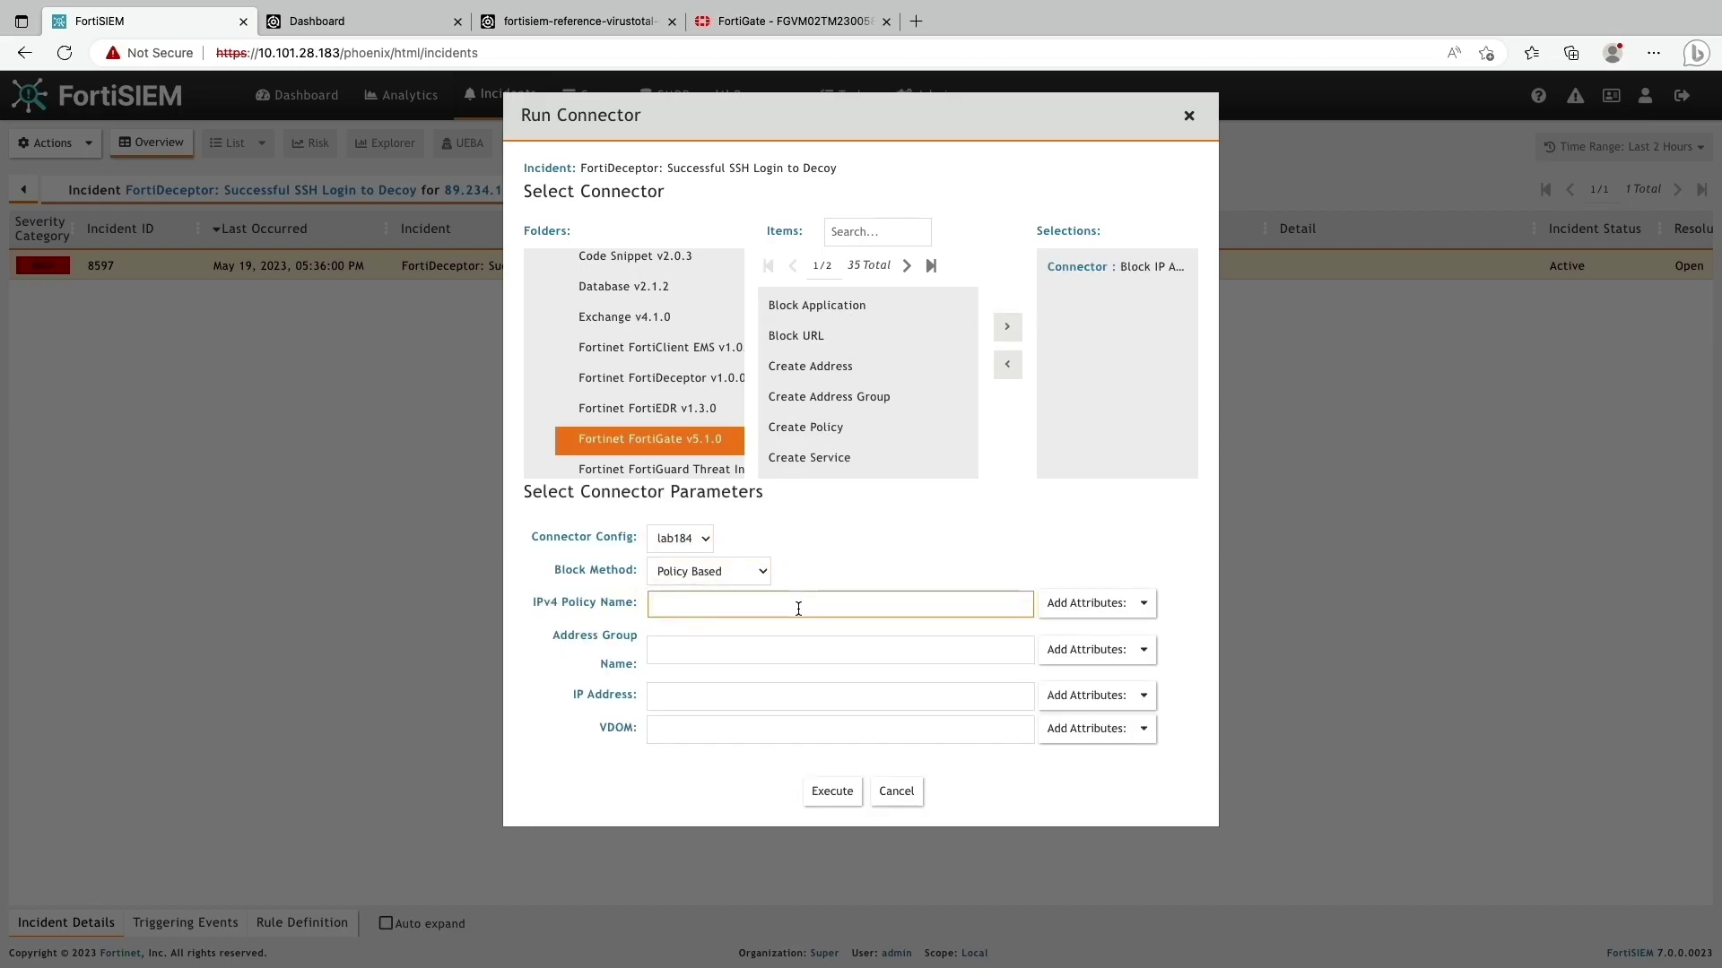
type("Malicious Addresses")
left_click(768, 660)
type("BlockList")
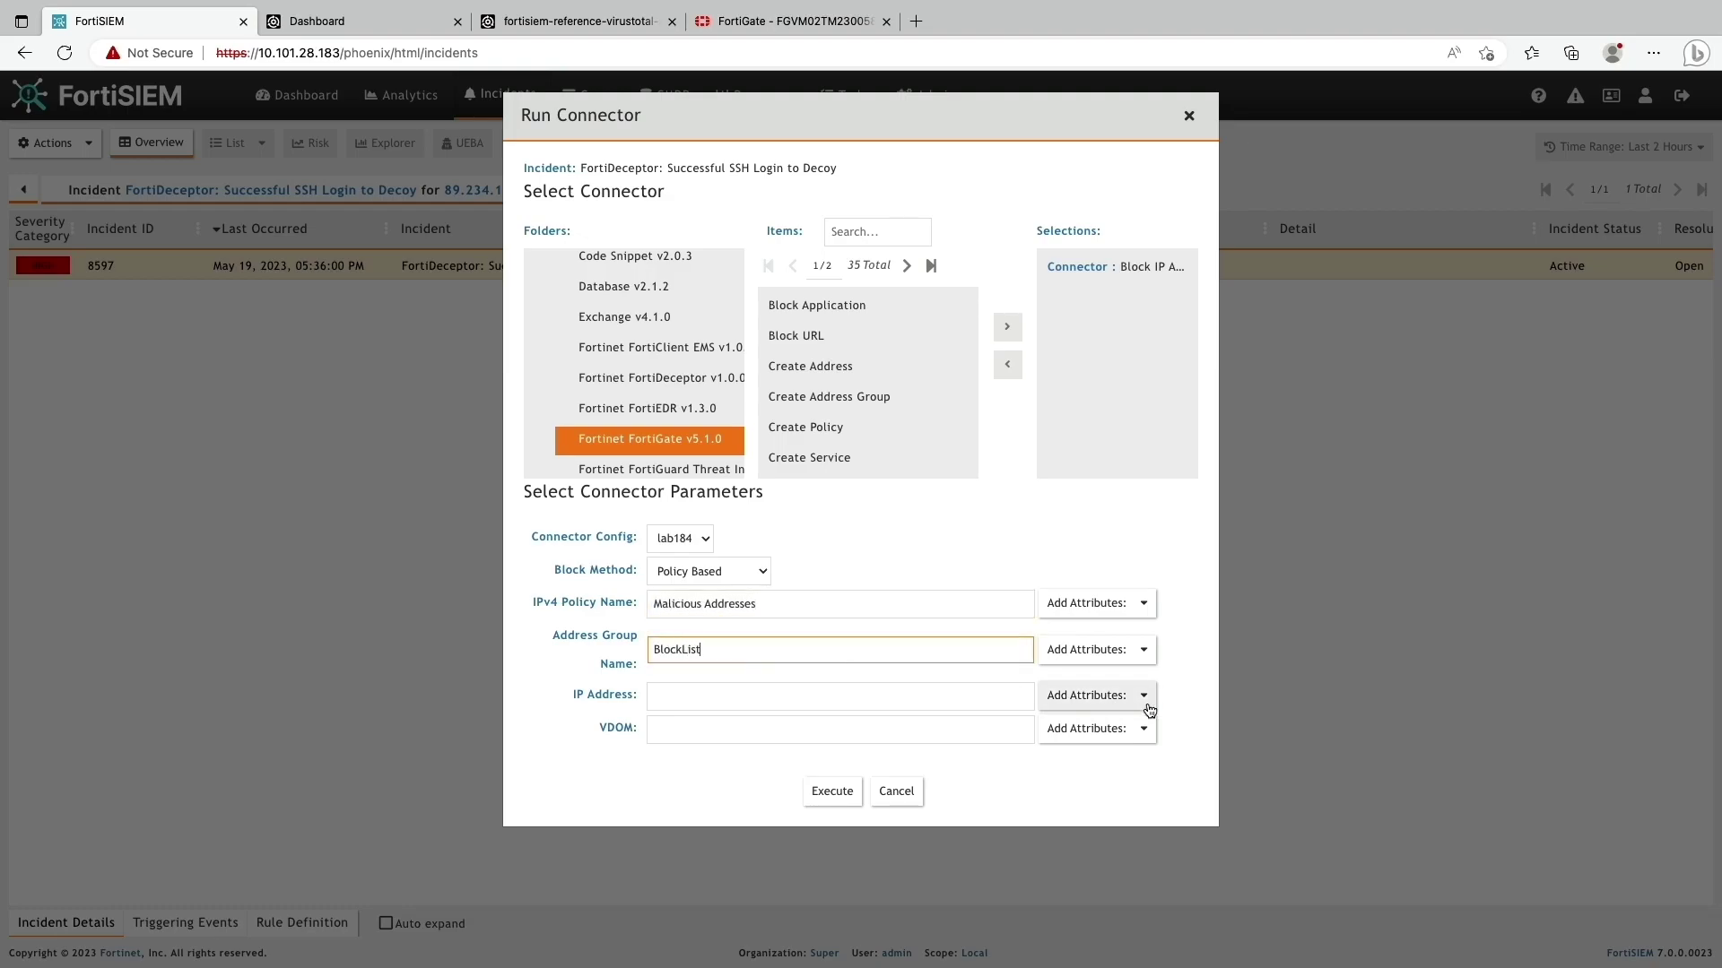
left_click(1103, 697)
scroll(1156, 861, "down", 2)
scroll(1159, 875, "down", 3)
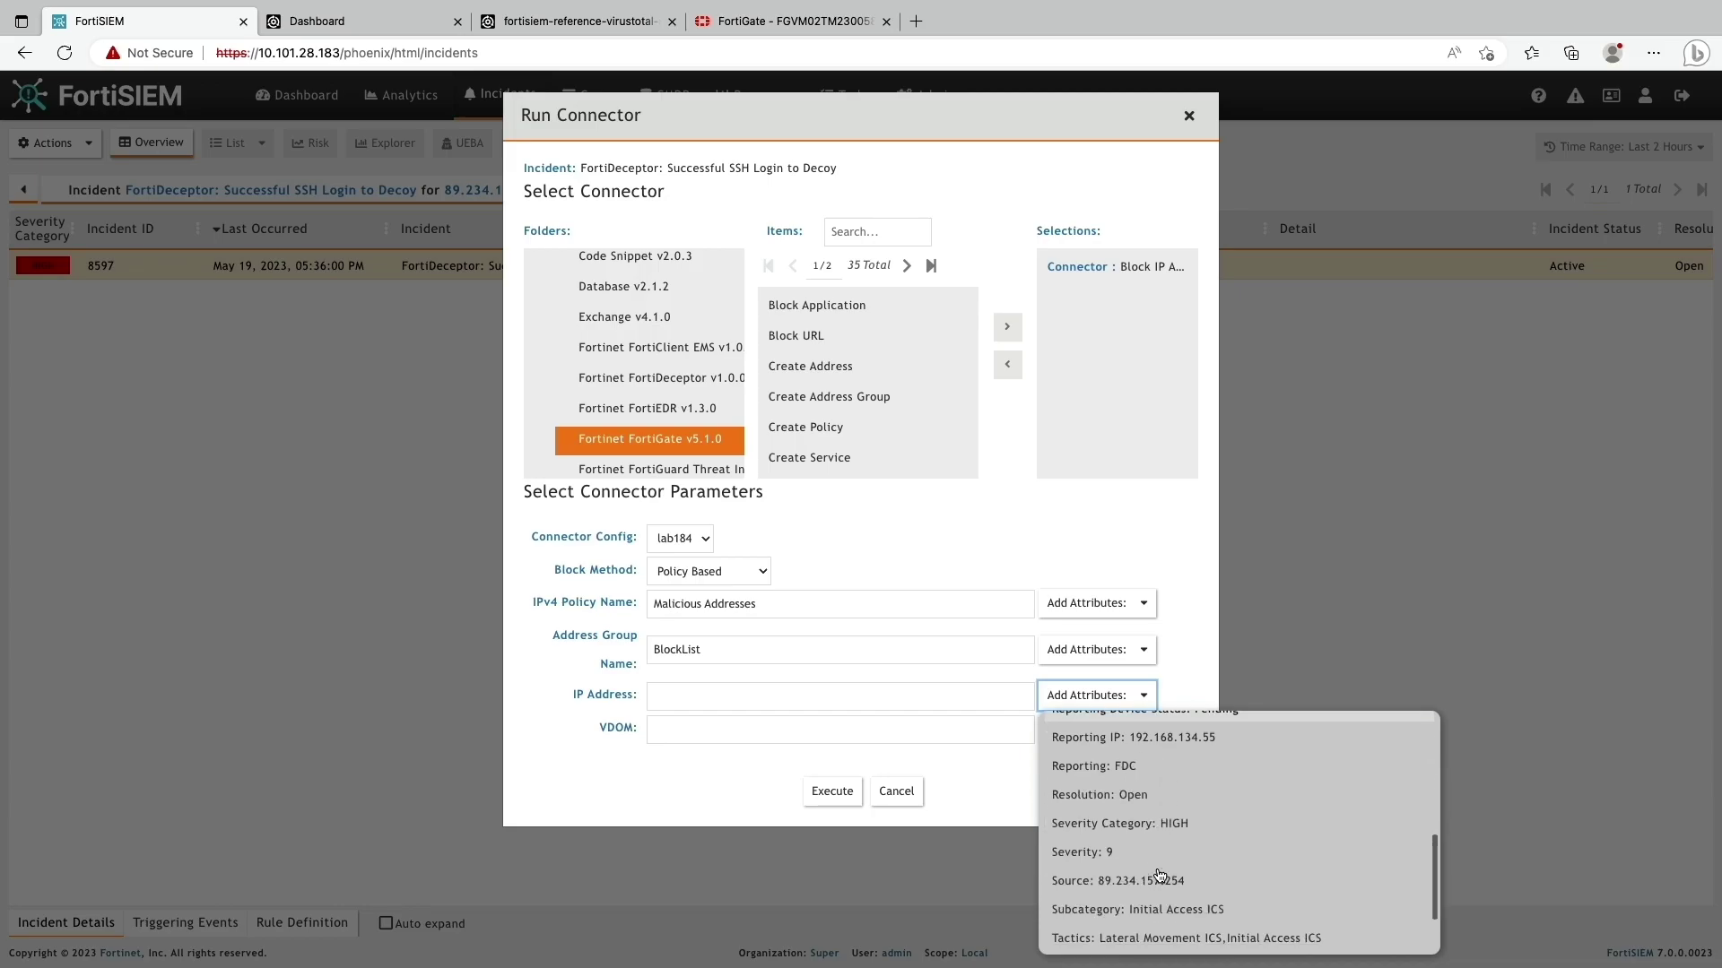
left_click(1156, 881)
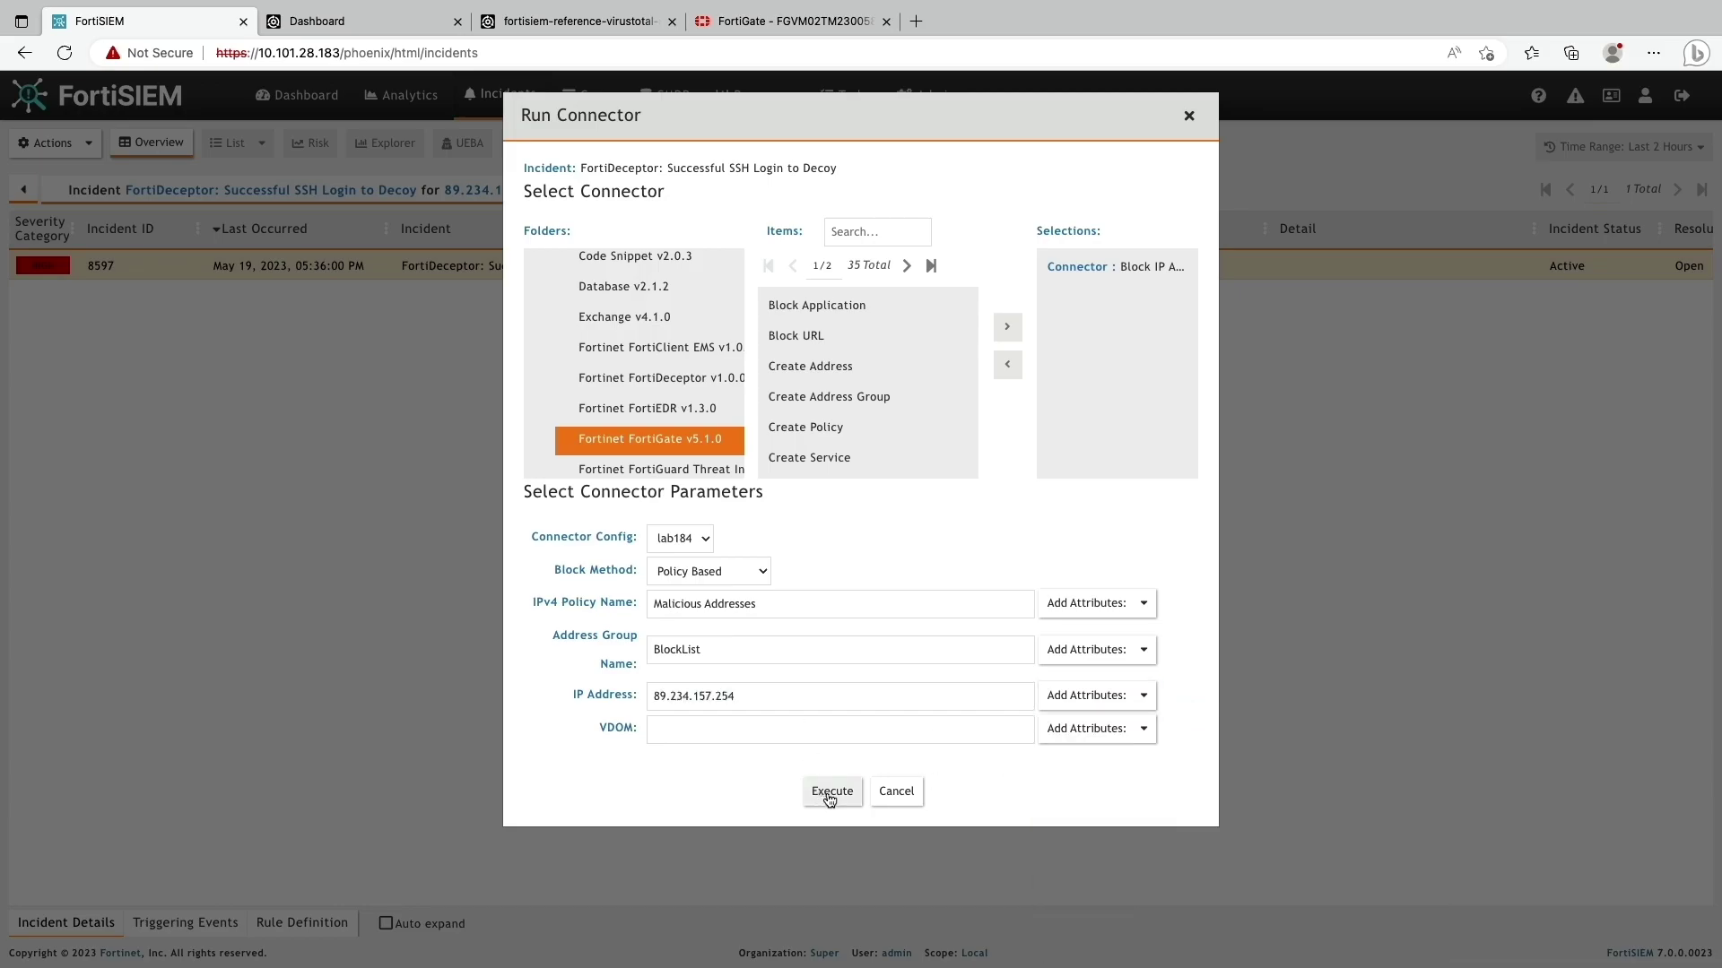
Run the block and confirm its Success result for 89.234.157.254 in the details
left_click(832, 791)
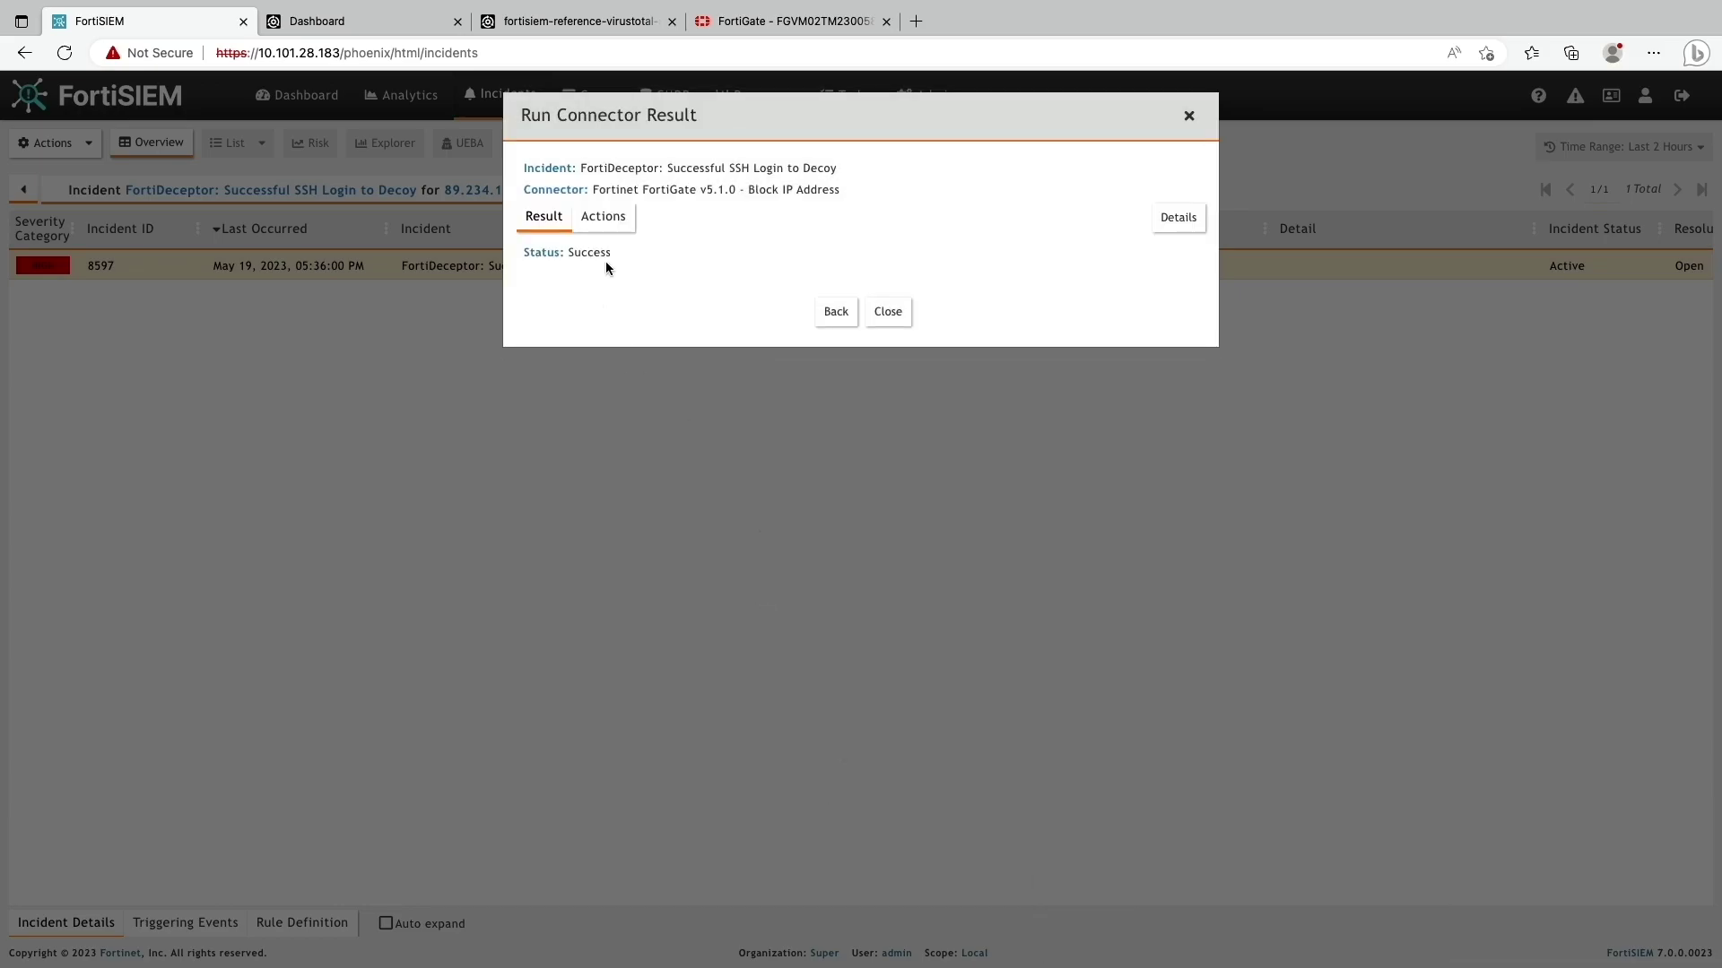
left_click_drag(612, 255, 517, 258)
left_click(1175, 217)
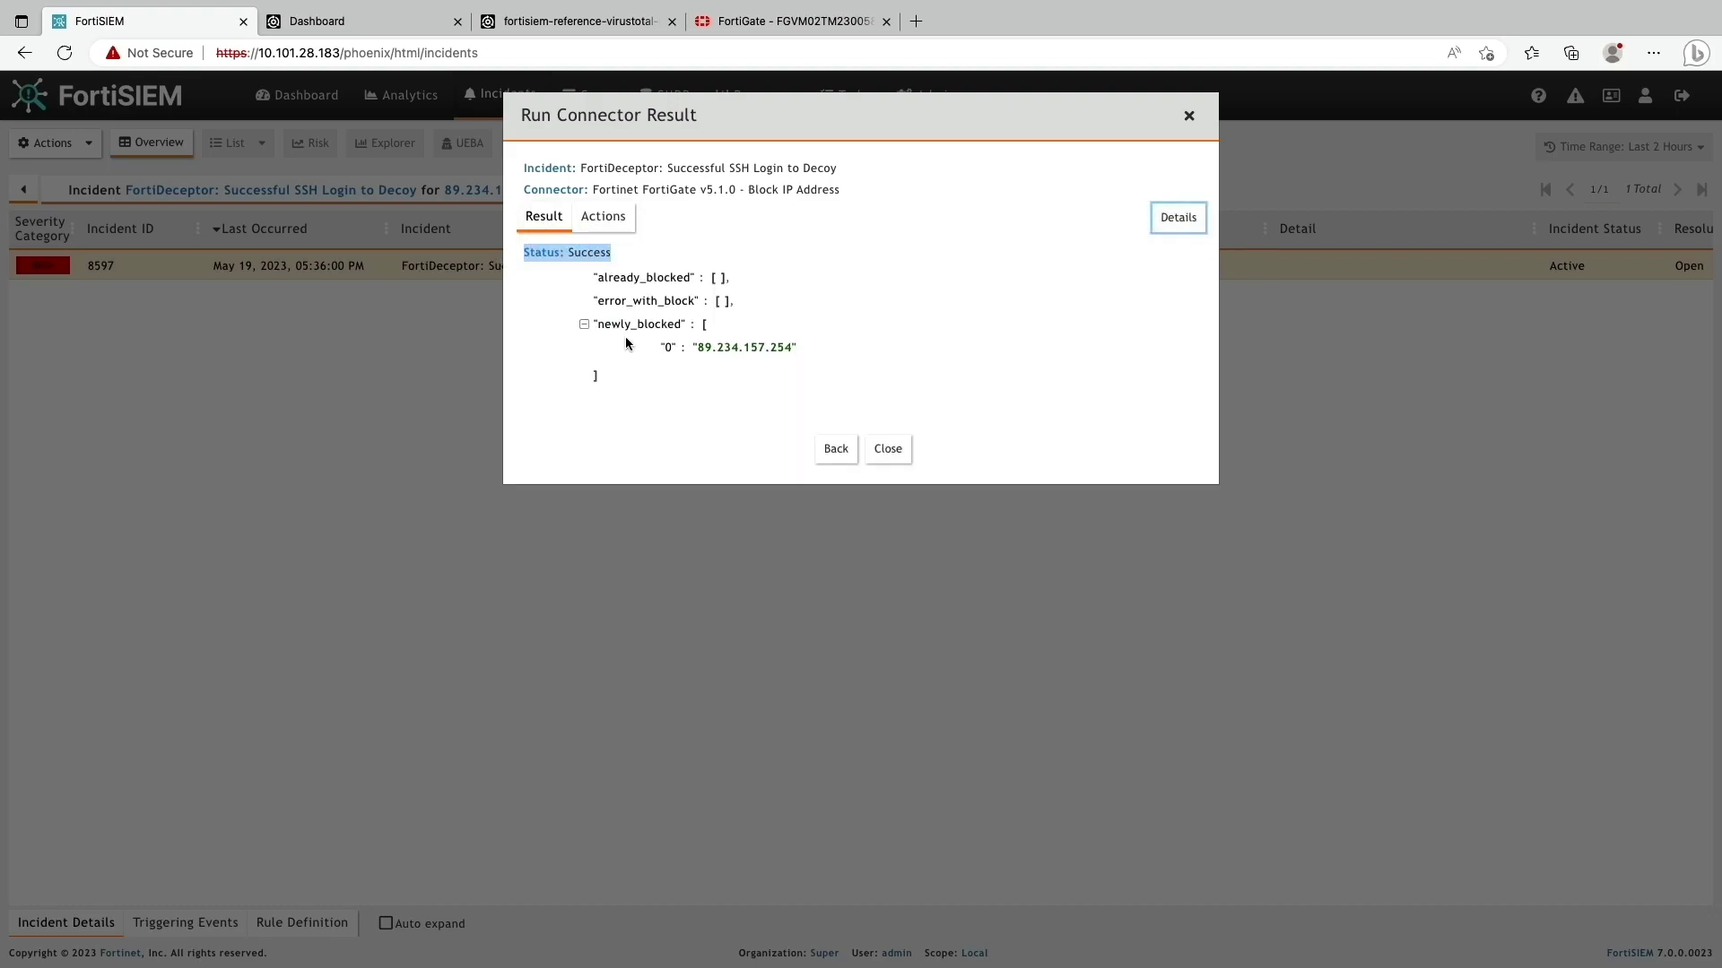
left_click(800, 27)
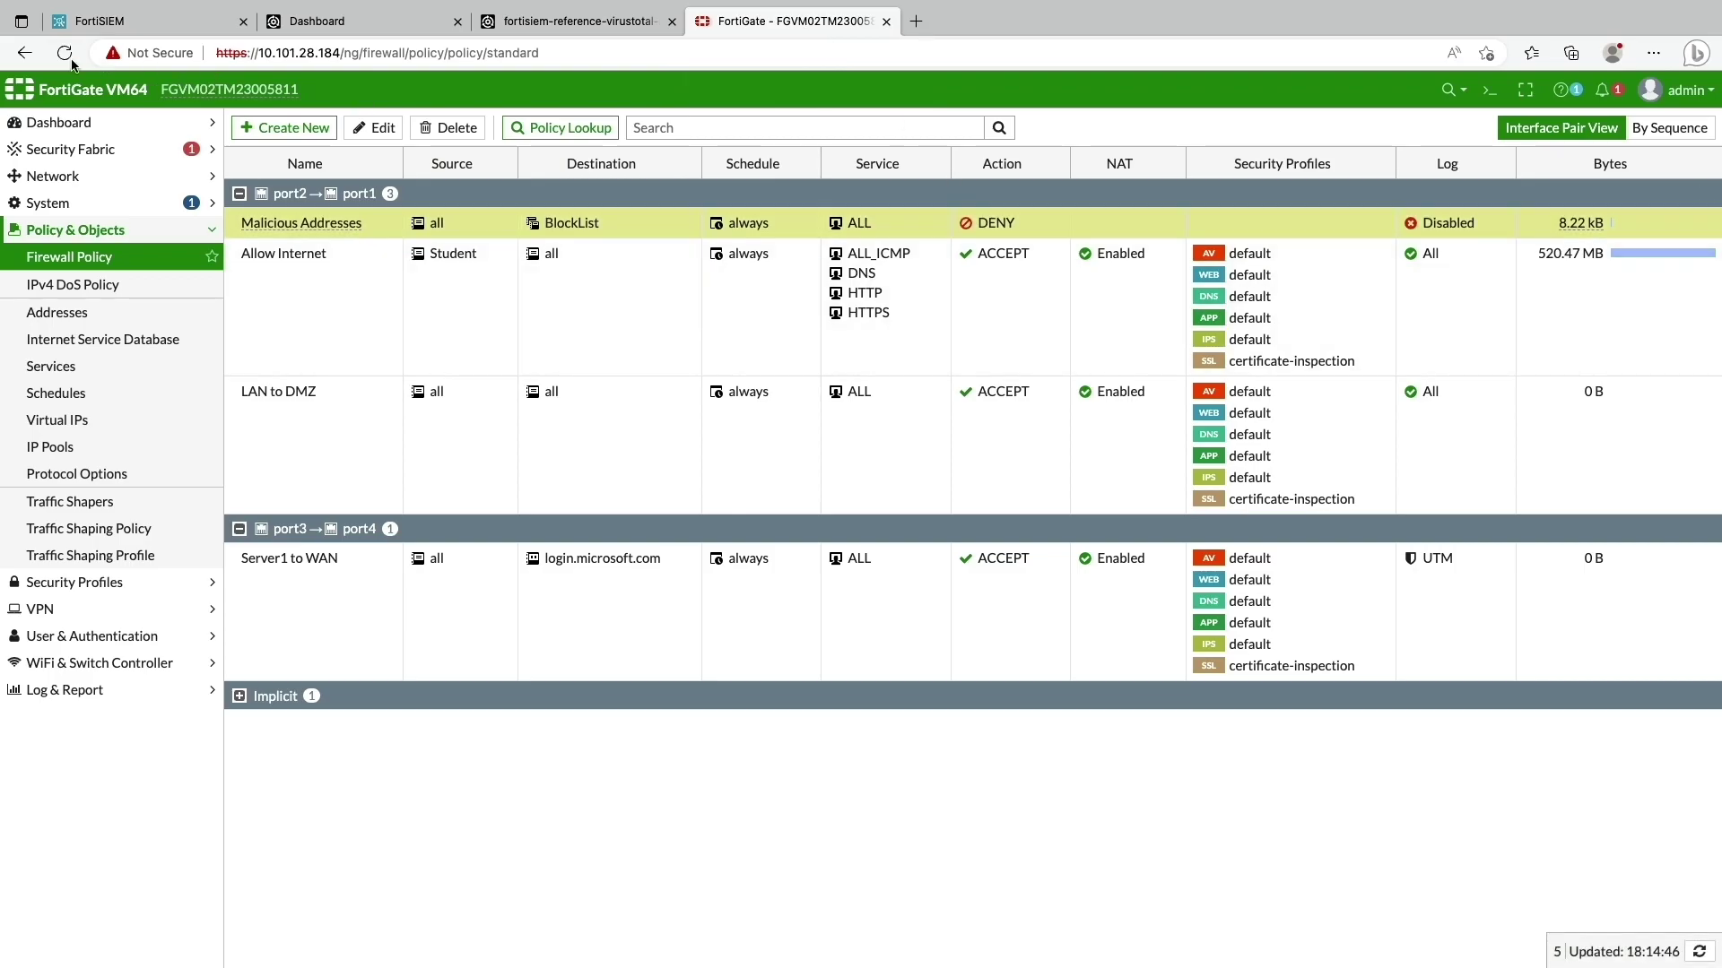
Verify 89.234.157.254 now appears as a member of FortiGate's BlockList group
mouse_move(686, 222)
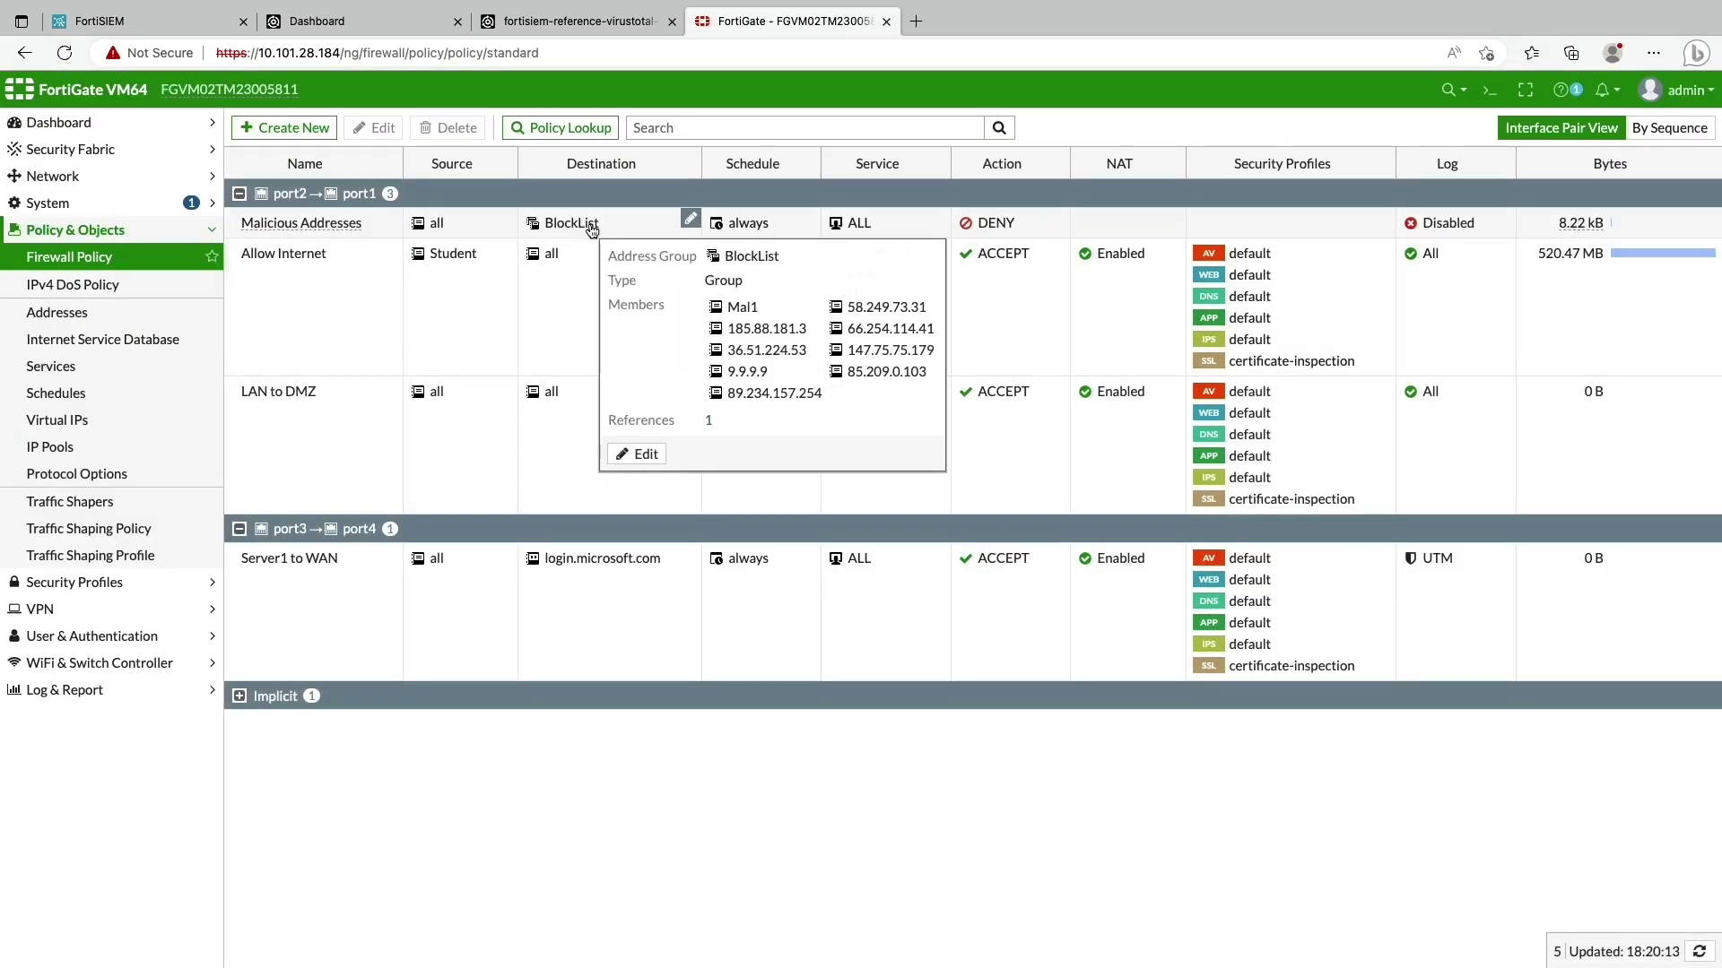
left_click_drag(834, 402, 719, 399)
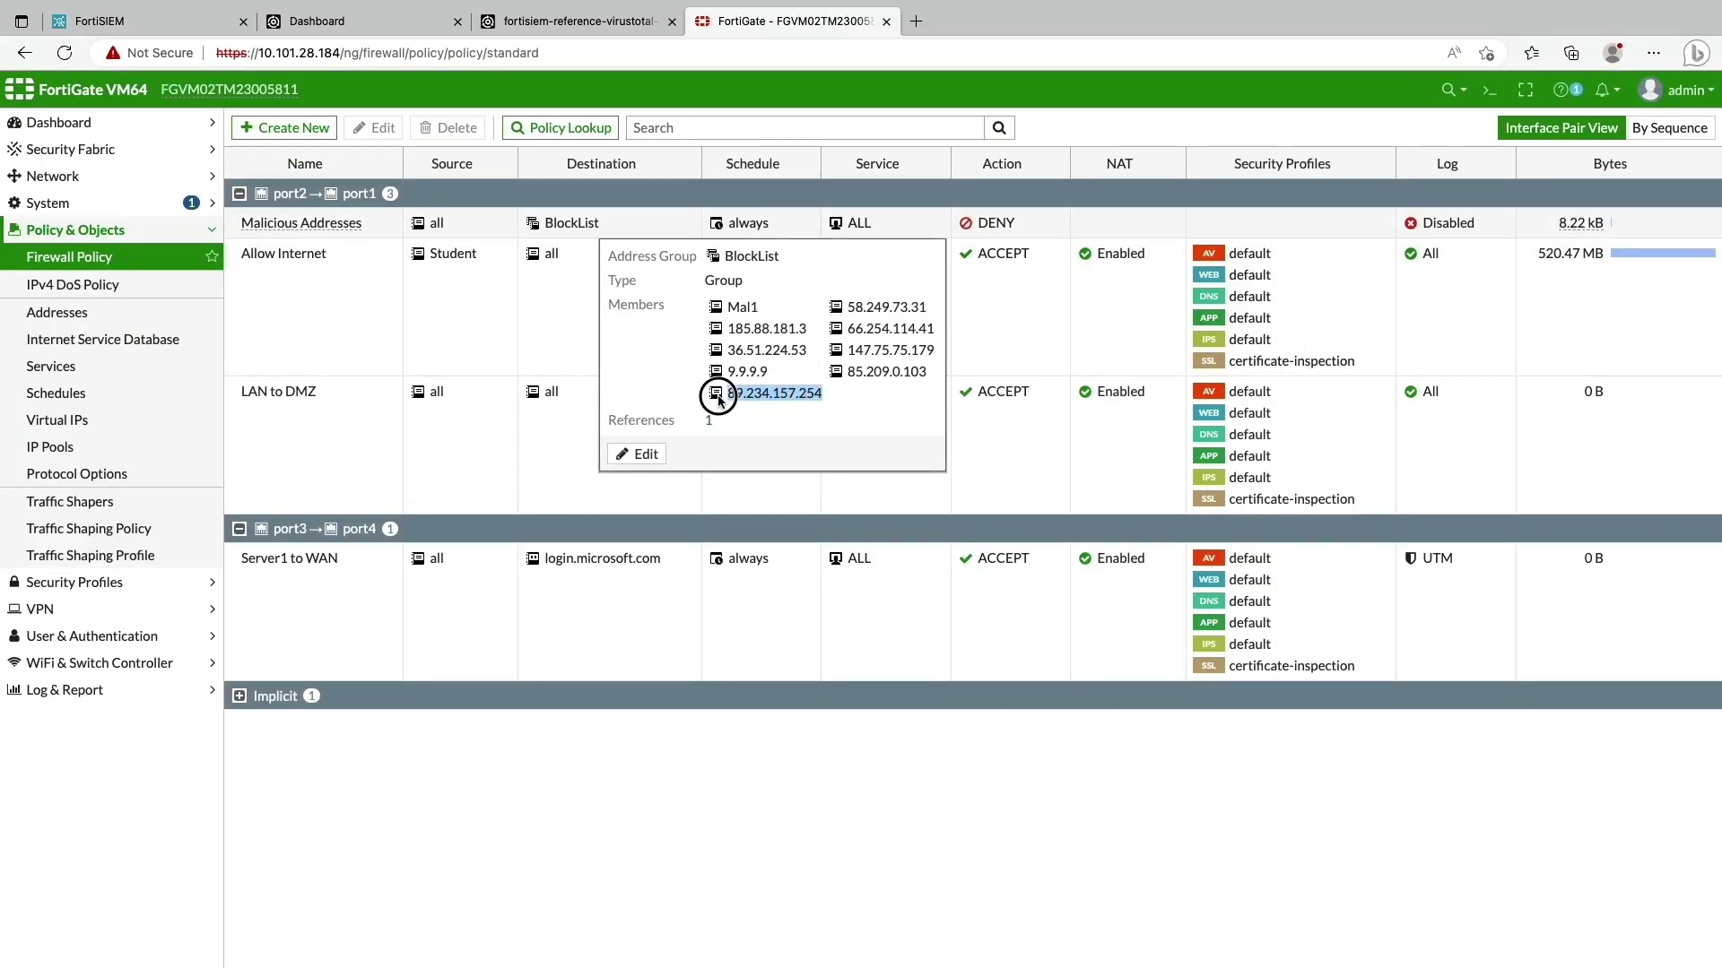